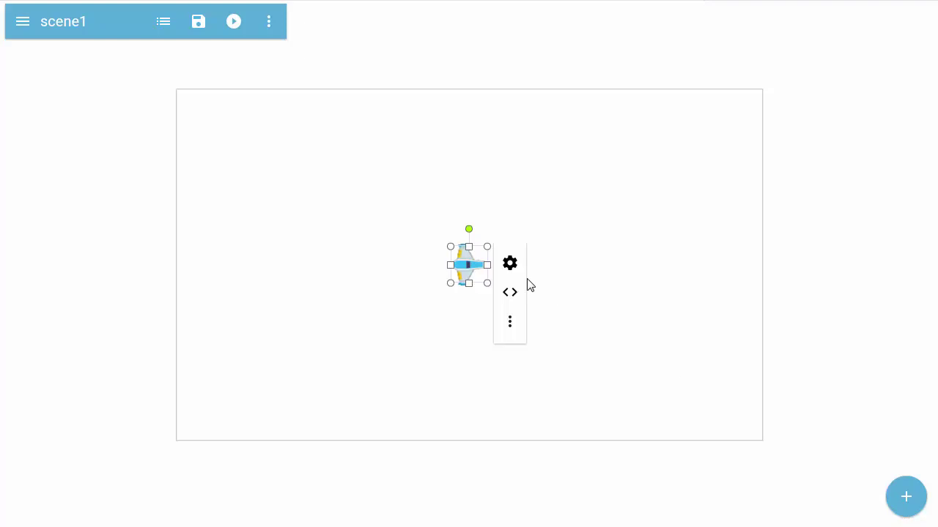
Change the image of the selected Actor from the ship to the purple starfield background
click(510, 265)
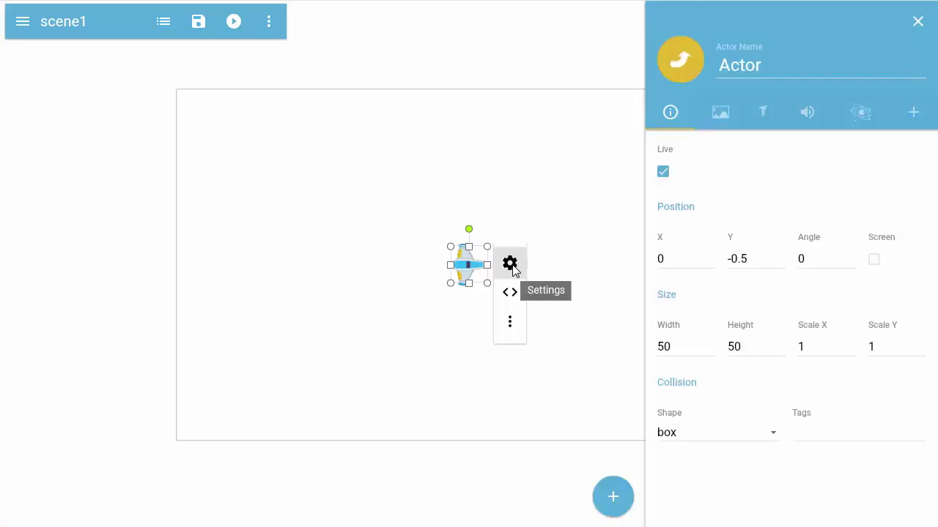
click(674, 65)
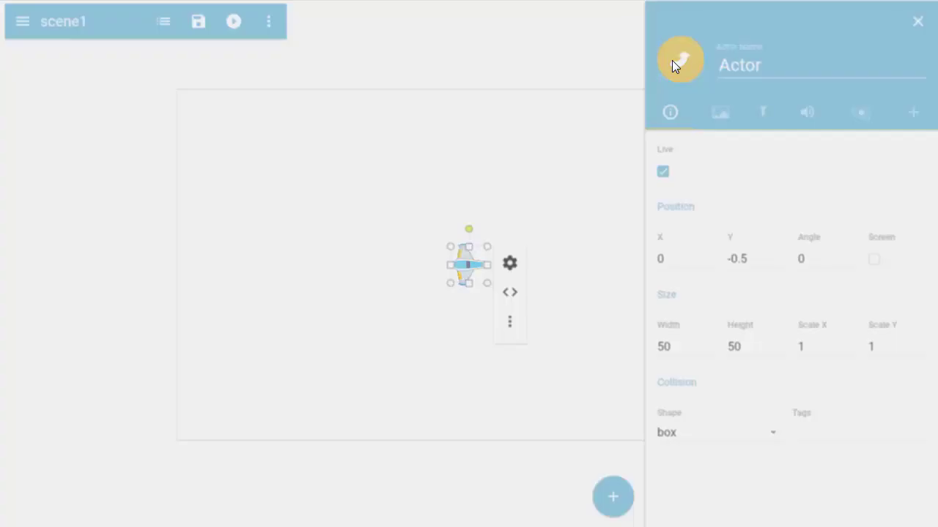
click(759, 176)
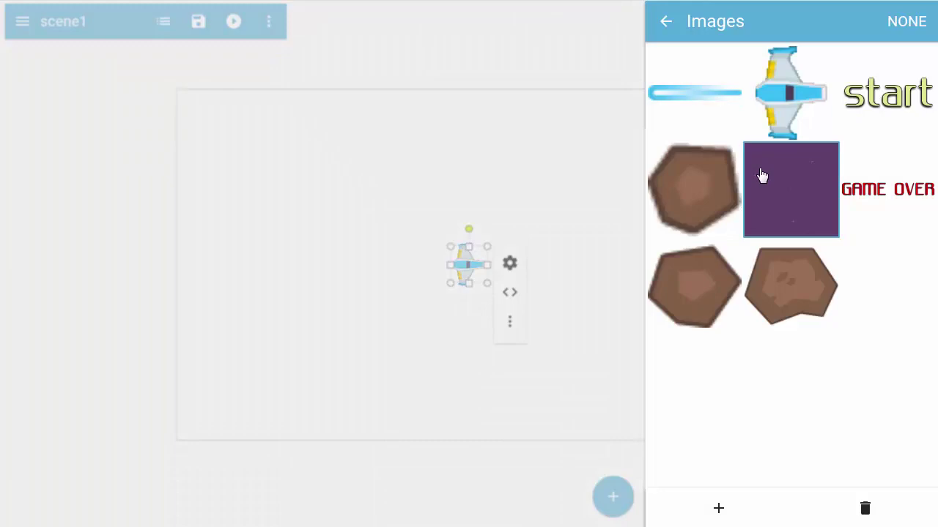
click(666, 21)
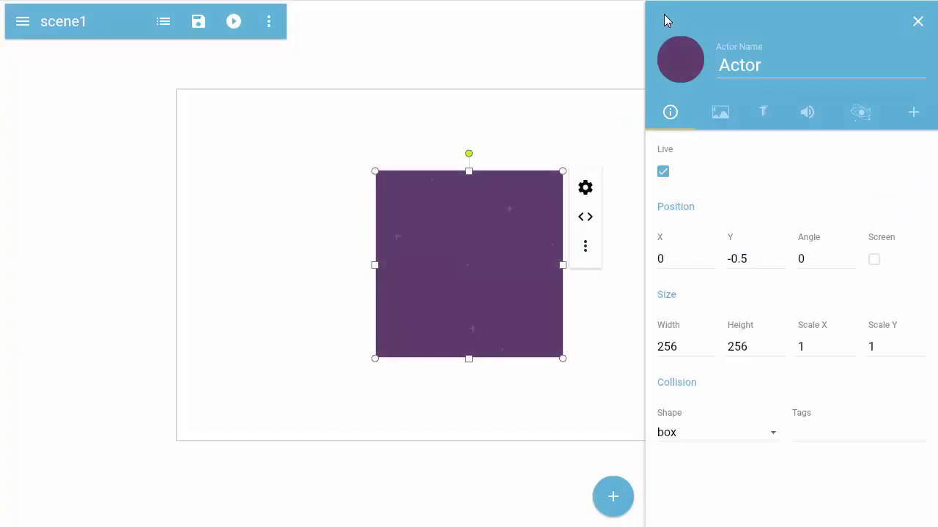
Tile the starfield Actor's image 4 times in X and 2 times in Y, then close its settings
click(721, 110)
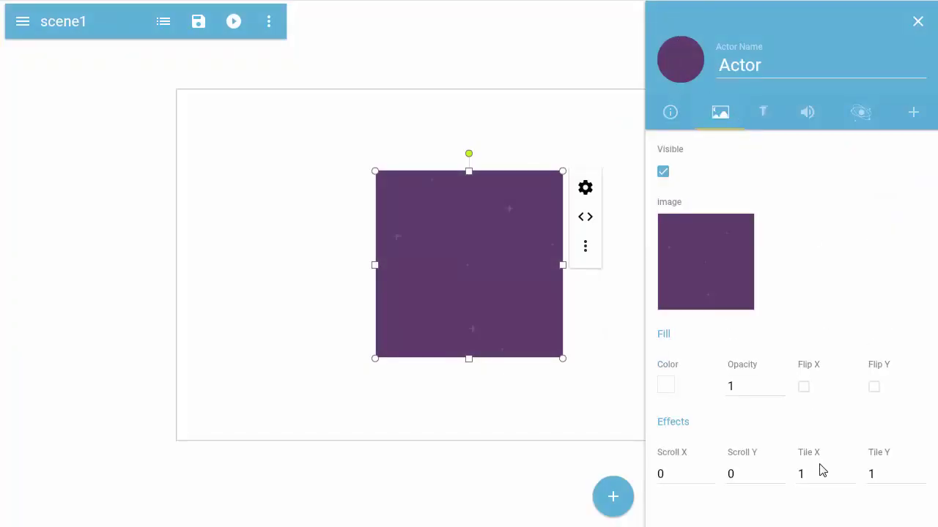
drag(819, 471, 774, 470)
text(4)
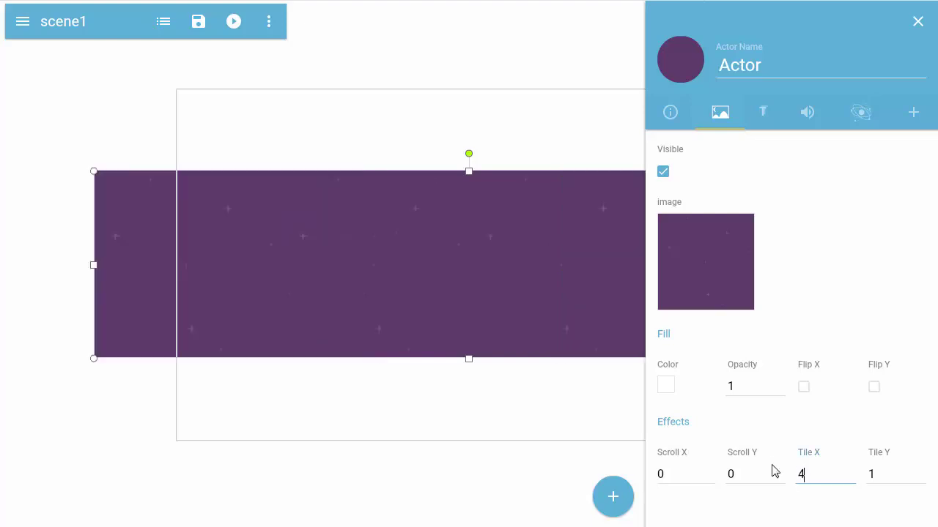
drag(889, 475, 844, 455)
text(2)
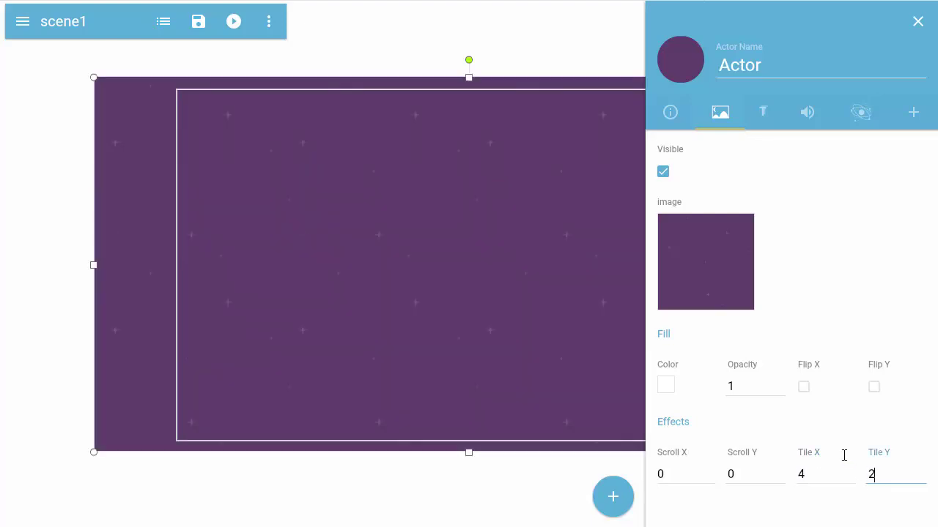
click(918, 22)
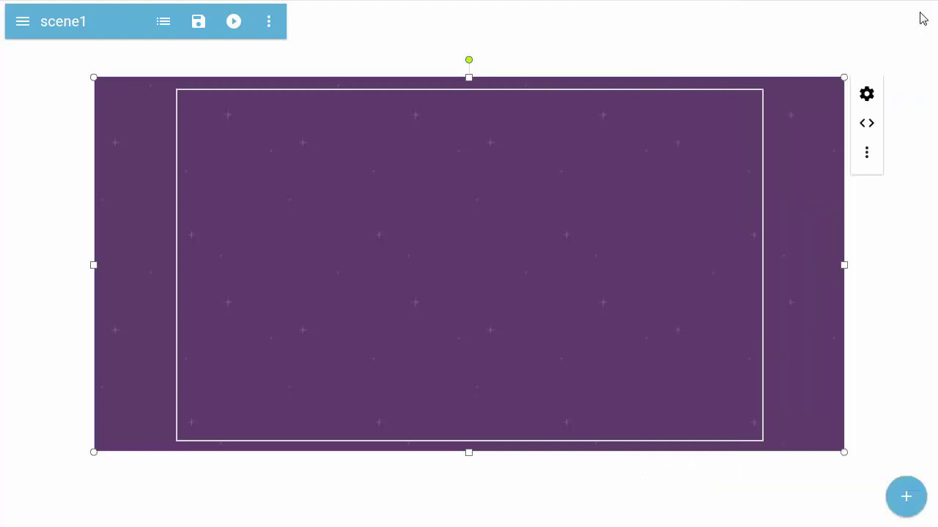
Reorder the cast so the starfield Actor sits below Player in the list, then deselect the background
click(170, 21)
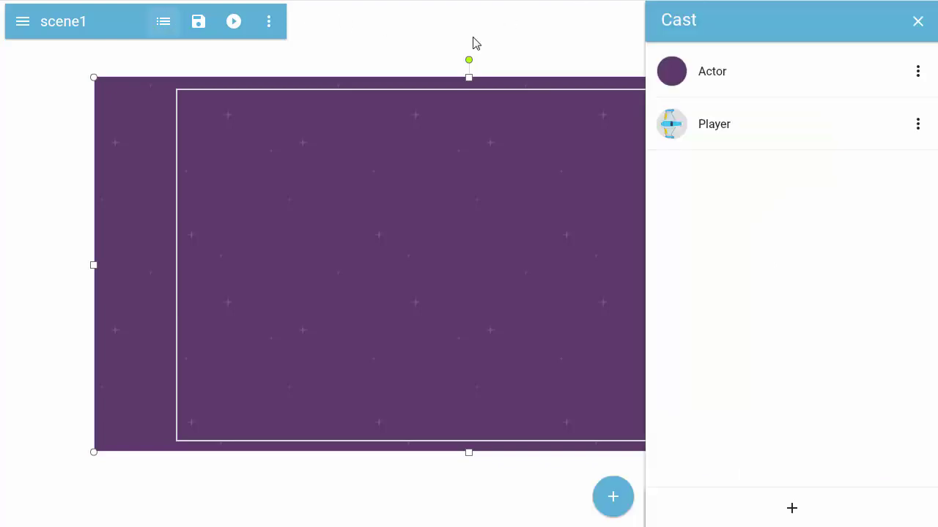
drag(747, 82, 757, 151)
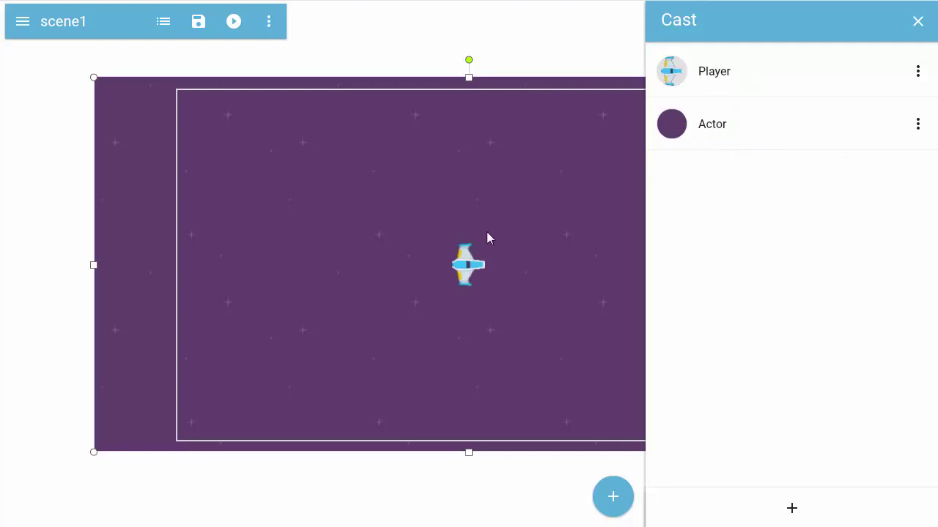
click(559, 41)
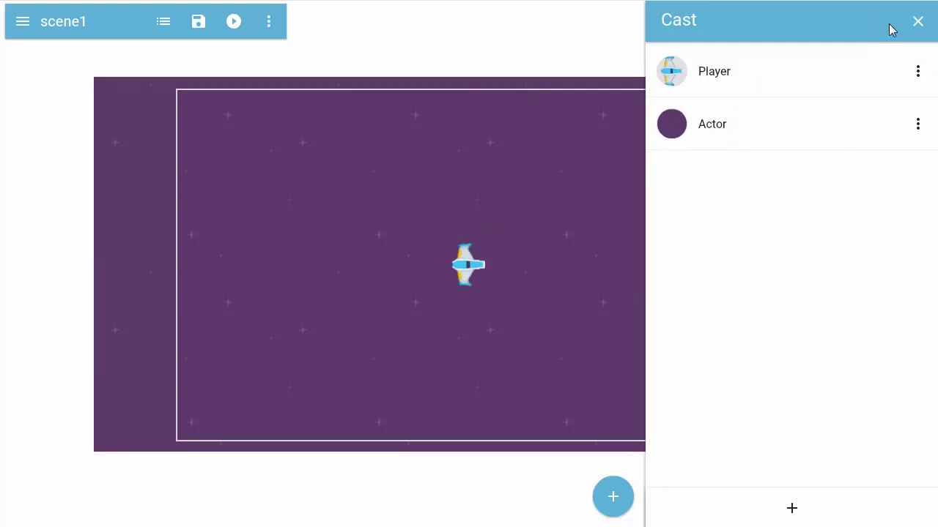
click(917, 22)
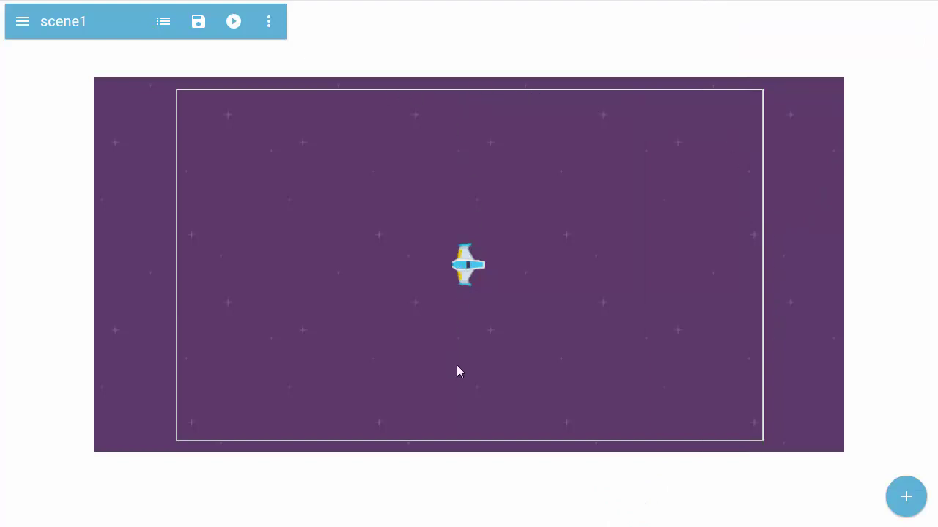
Create a new rule for the Player ship and add a Compare condition to its empty flow
click(476, 280)
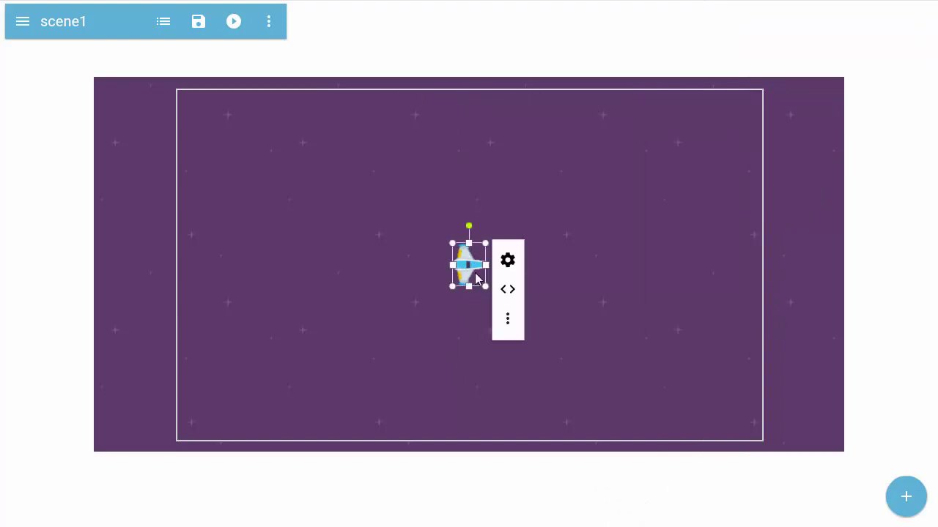
click(511, 291)
click(790, 507)
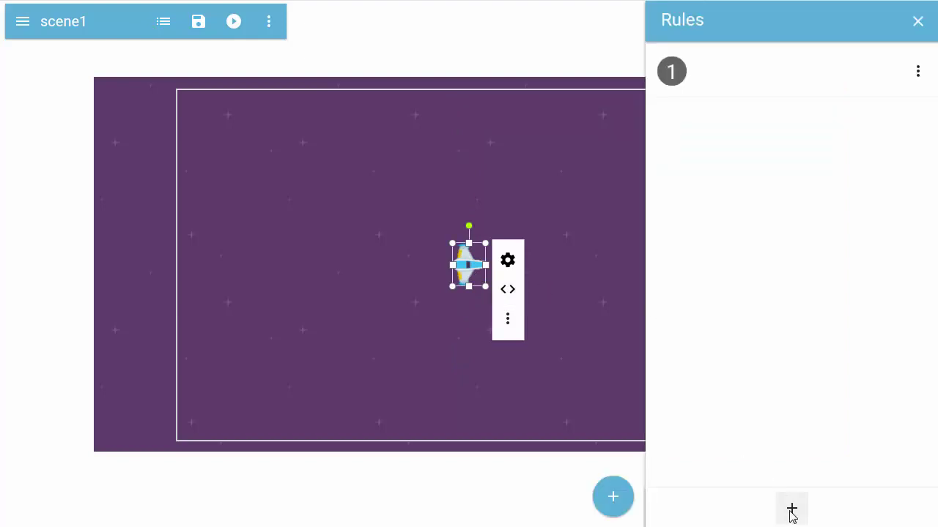
click(771, 130)
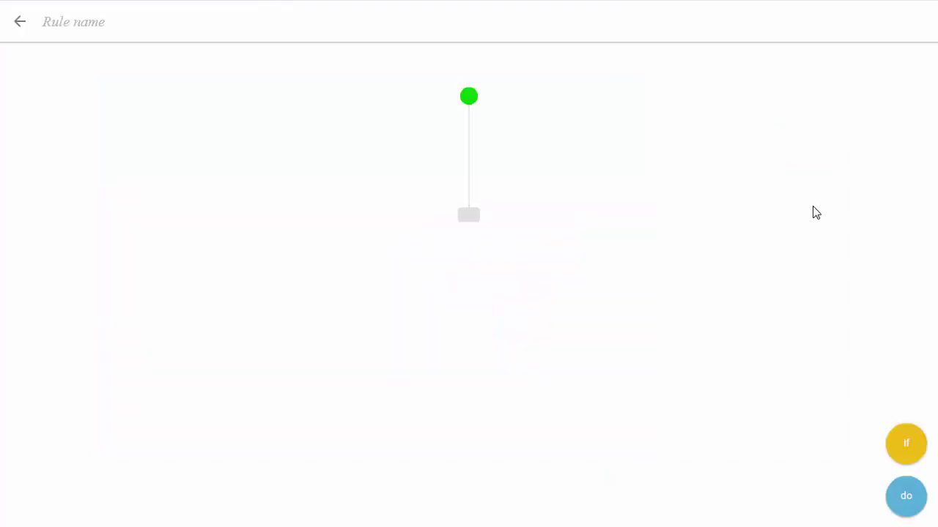
drag(908, 443, 481, 157)
click(469, 157)
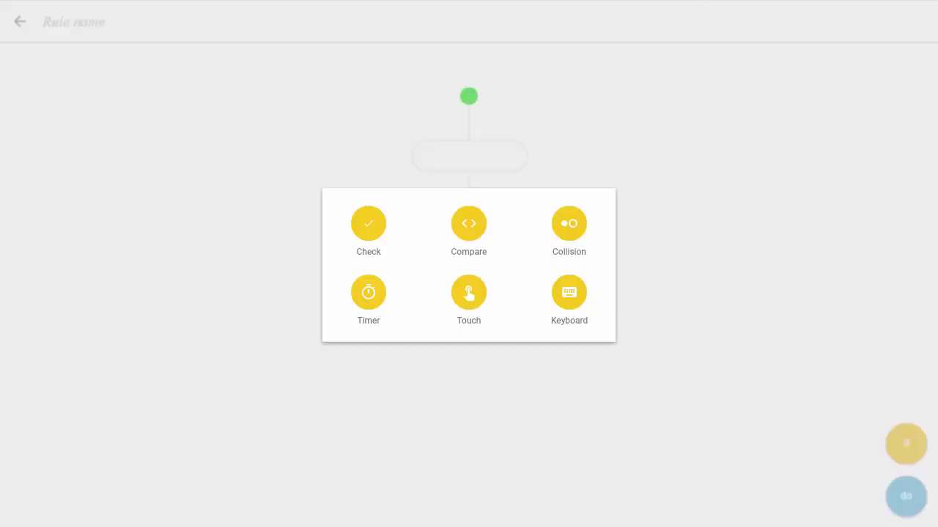
click(473, 224)
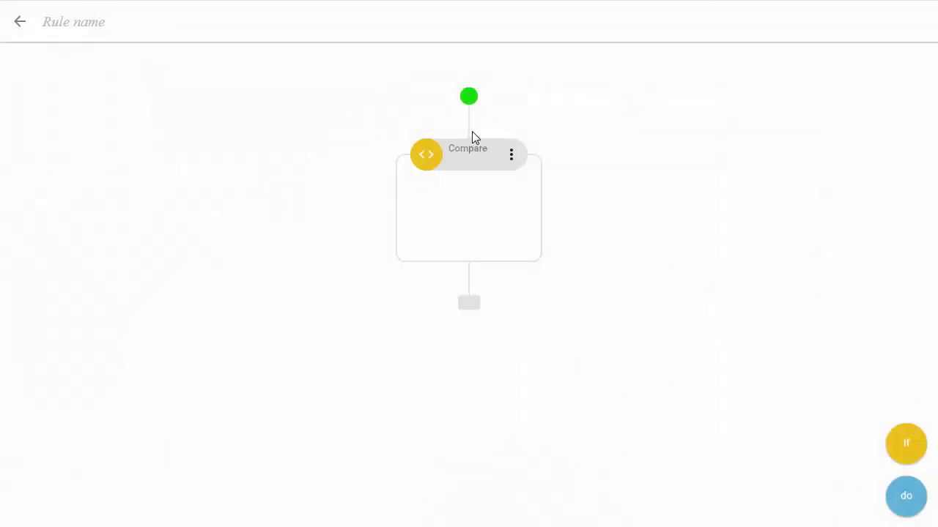
Configure the Compare condition to test whether the ship's own x is greater than 400
click(469, 156)
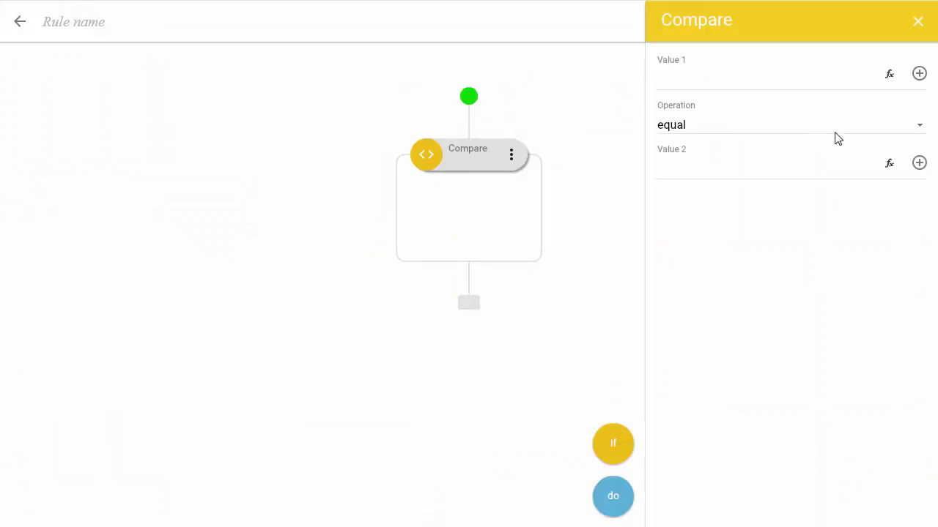
click(920, 74)
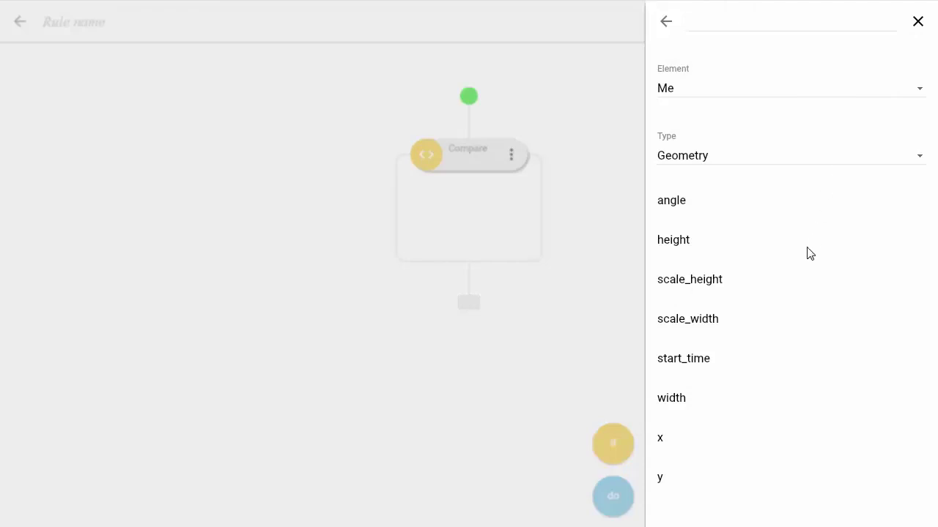
click(736, 437)
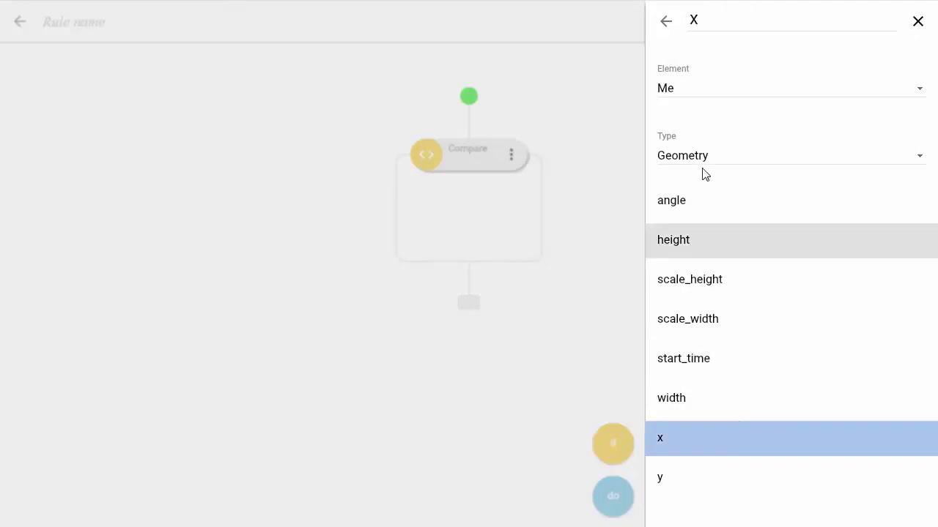
click(666, 21)
click(728, 127)
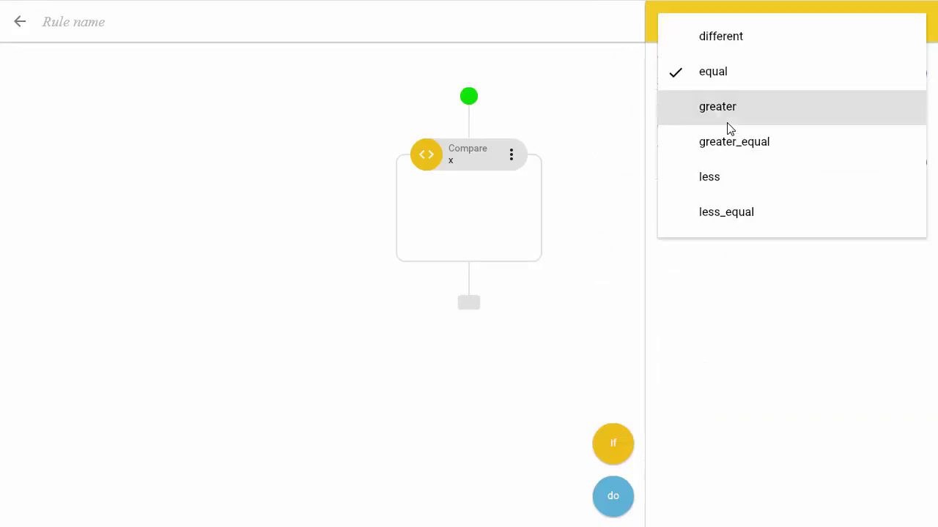
click(737, 118)
click(720, 173)
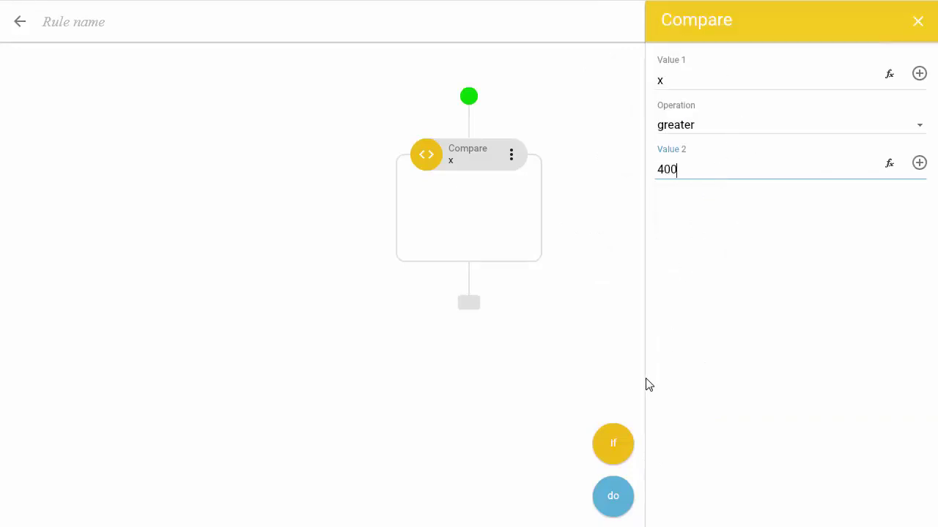
Add an Edit action on the Compare condition's right branch that sets the ship's own x to -400
drag(613, 496, 545, 228)
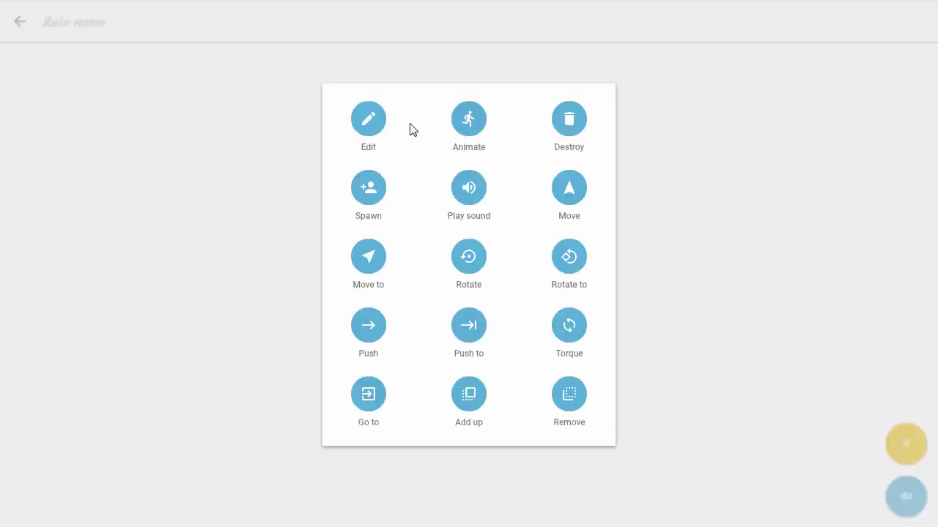
click(382, 126)
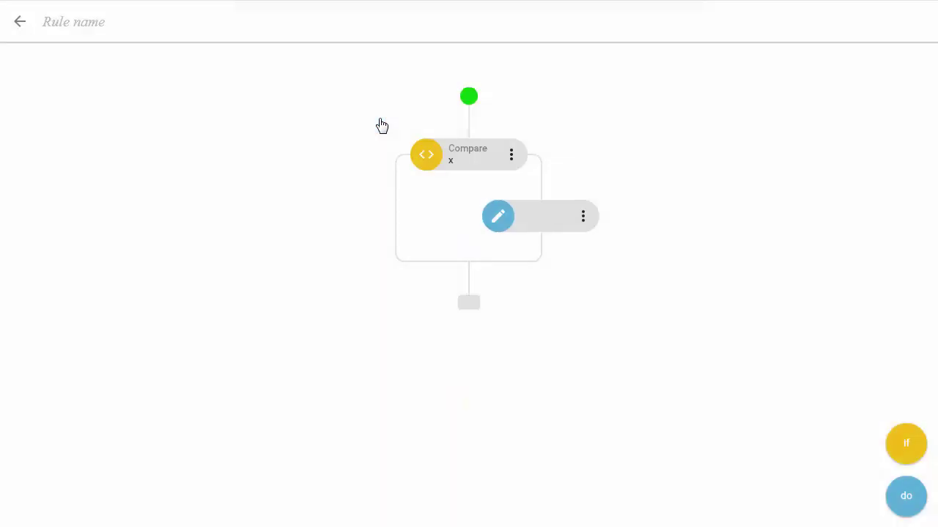
click(555, 229)
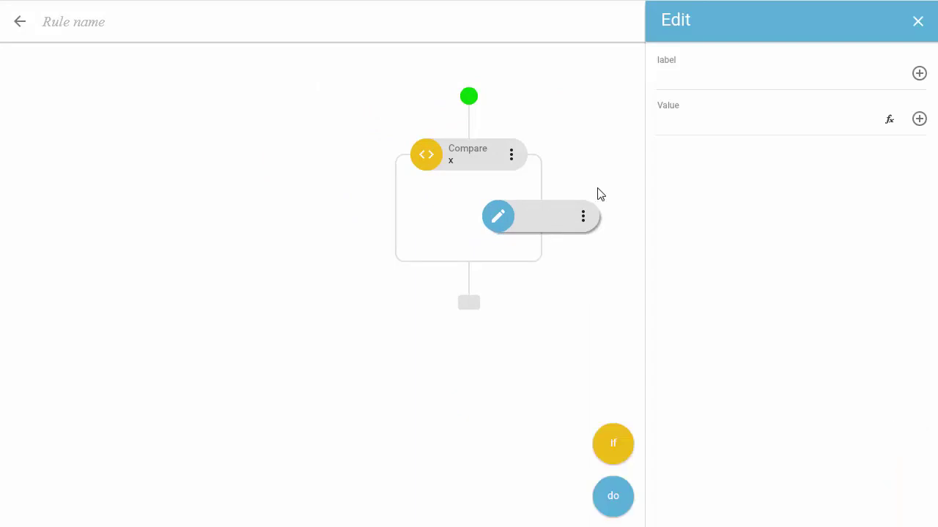
click(919, 74)
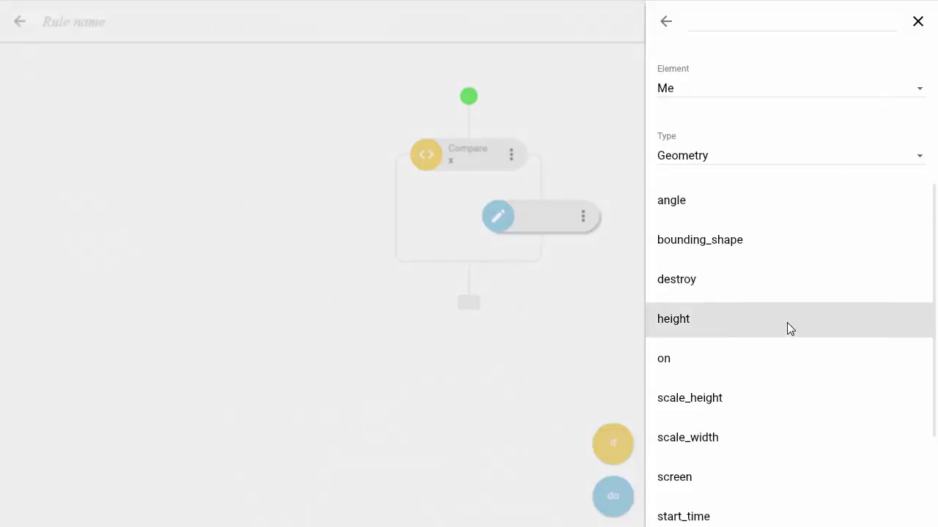
scroll(790, 330, down, 3)
click(728, 484)
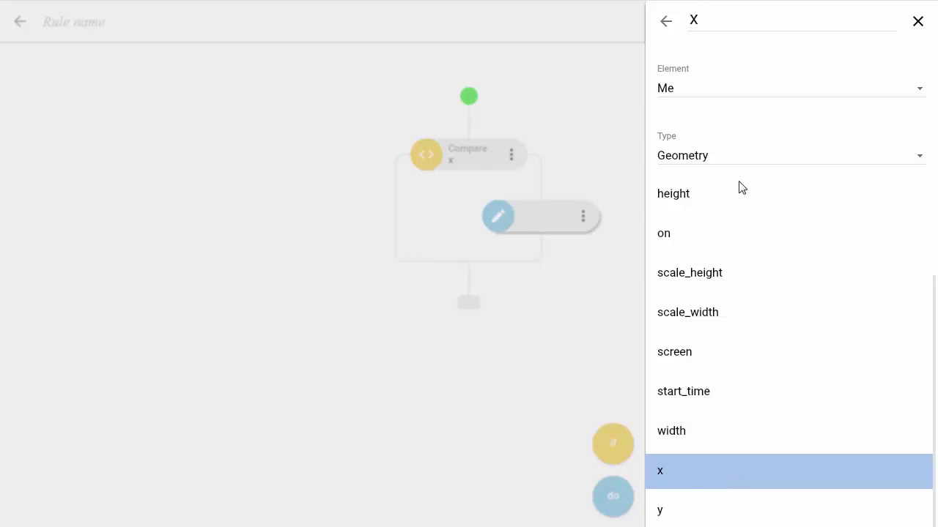
click(666, 22)
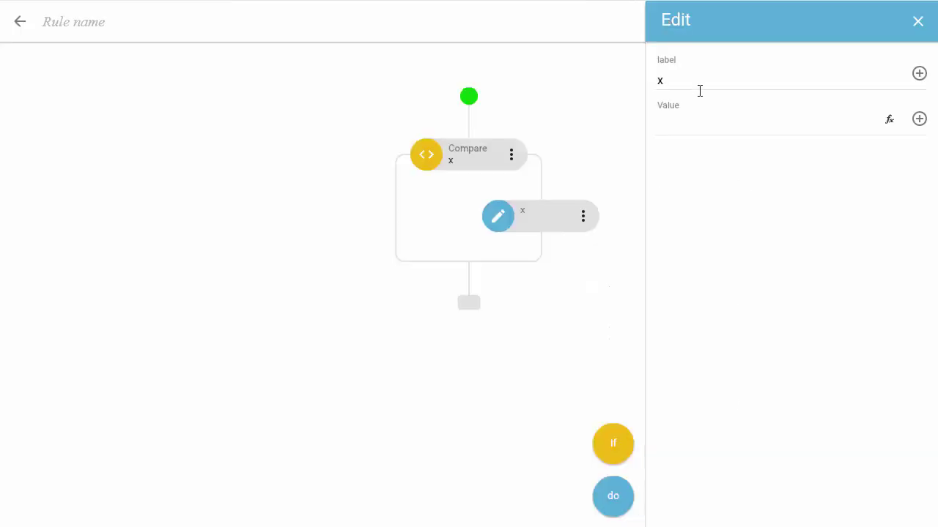
click(683, 132)
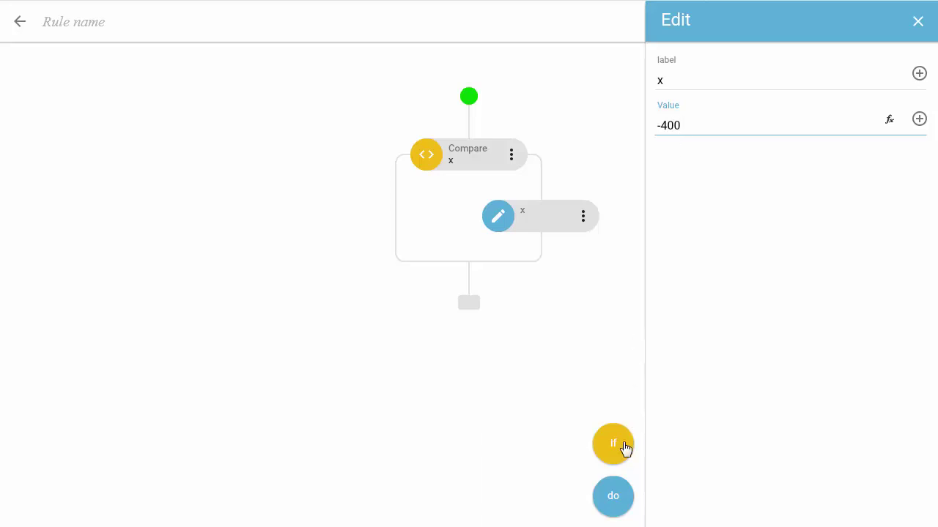
Add a nested Compare condition on the first Compare's No branch, testing whether the ship's own x is less than -400
drag(624, 448, 384, 212)
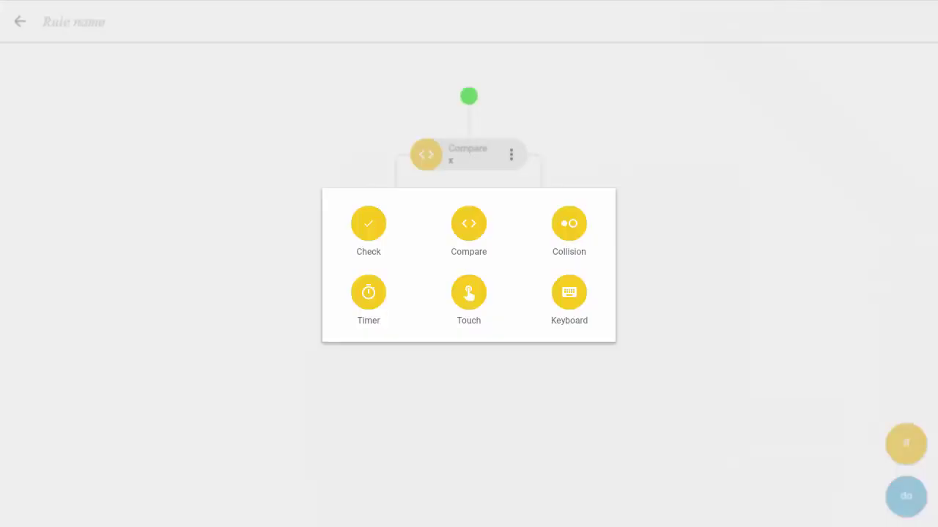
click(455, 228)
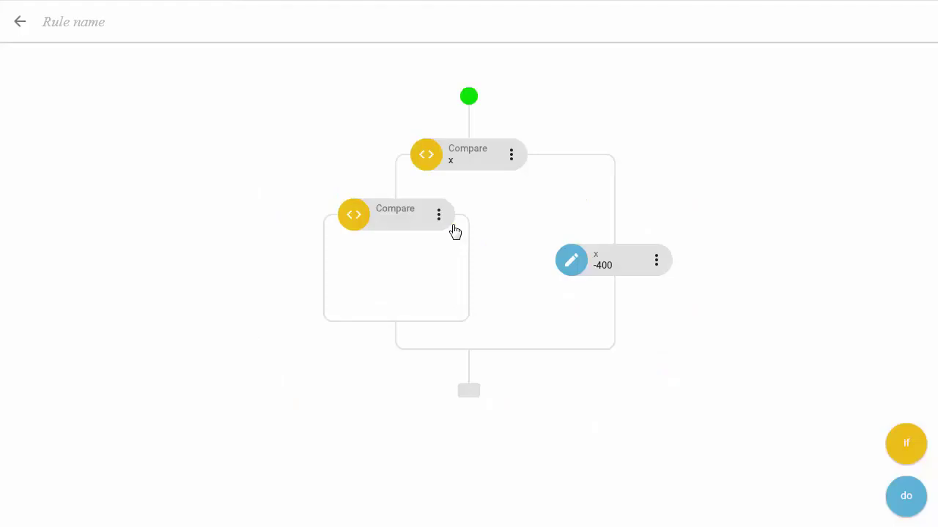
click(410, 220)
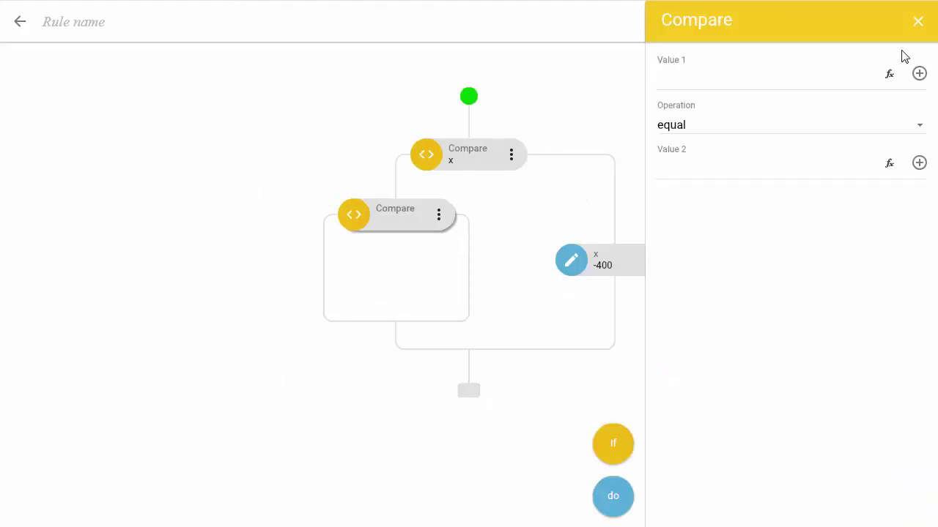
click(918, 74)
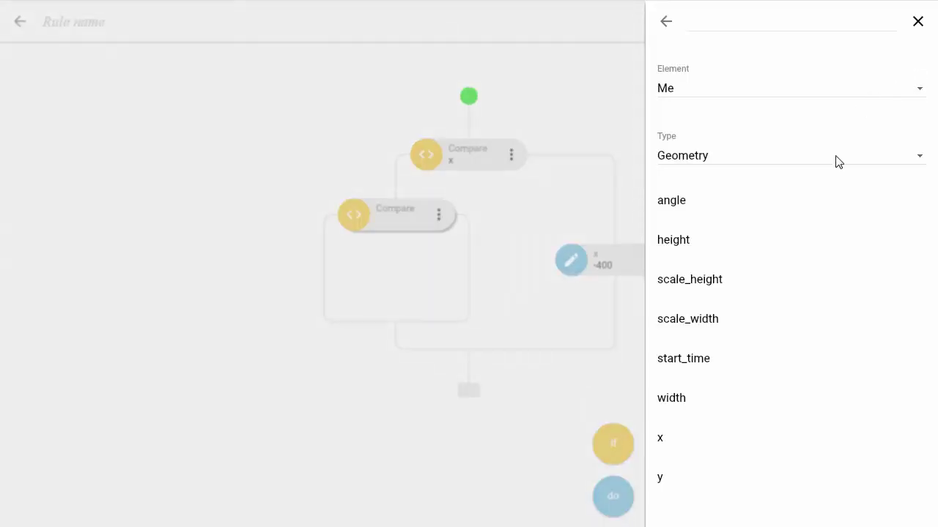
click(735, 439)
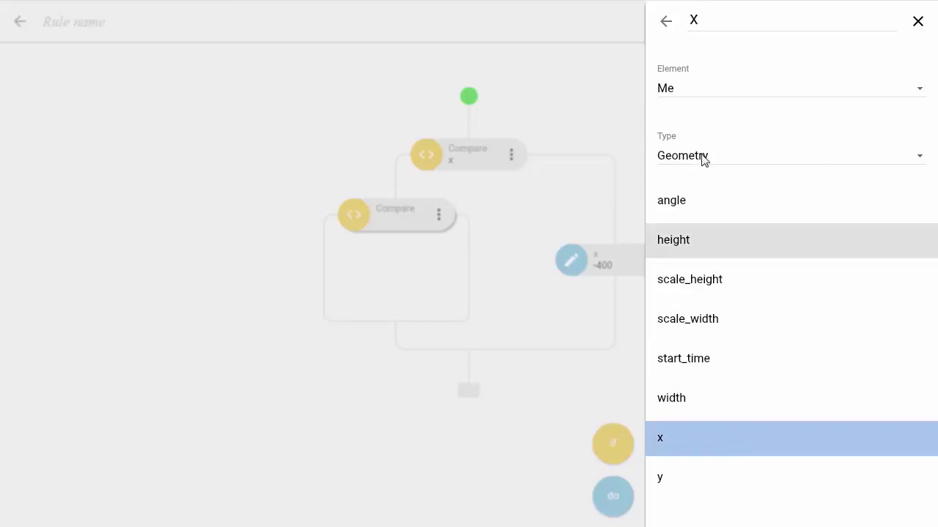
click(664, 23)
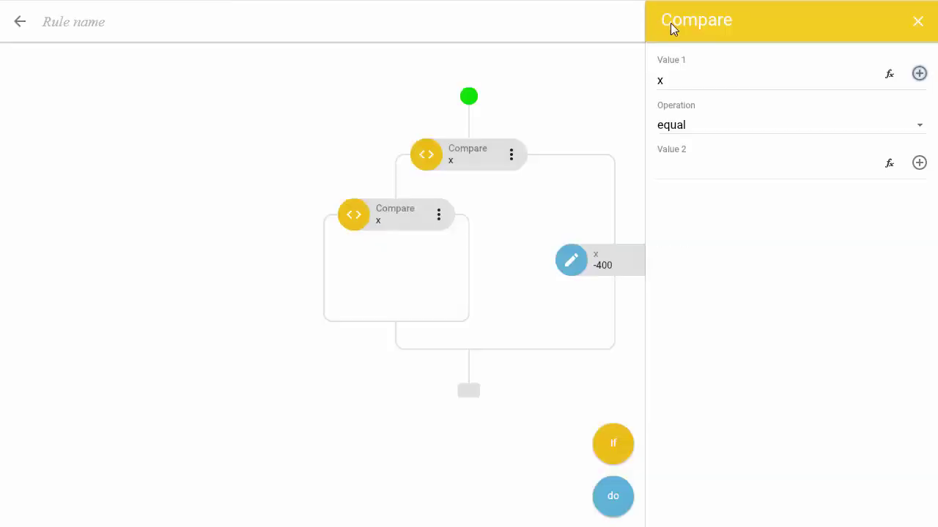
click(702, 129)
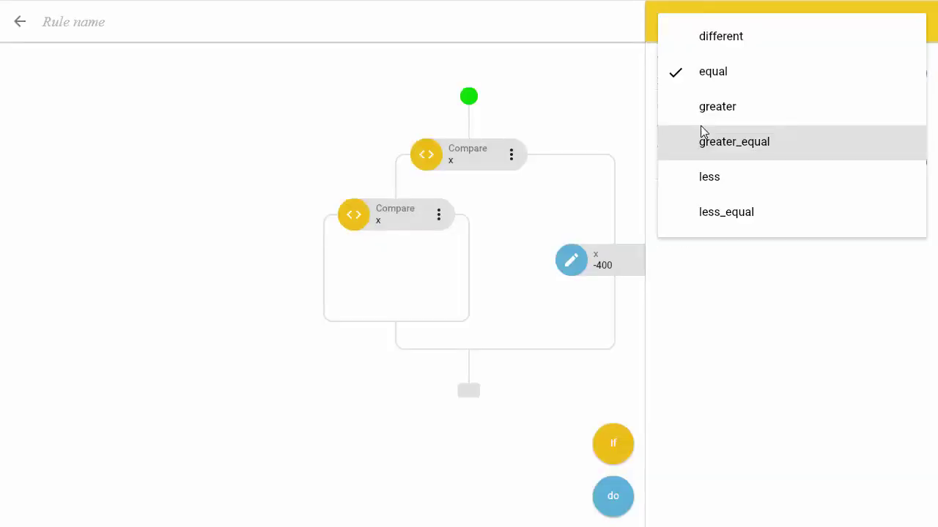
click(723, 184)
click(723, 172)
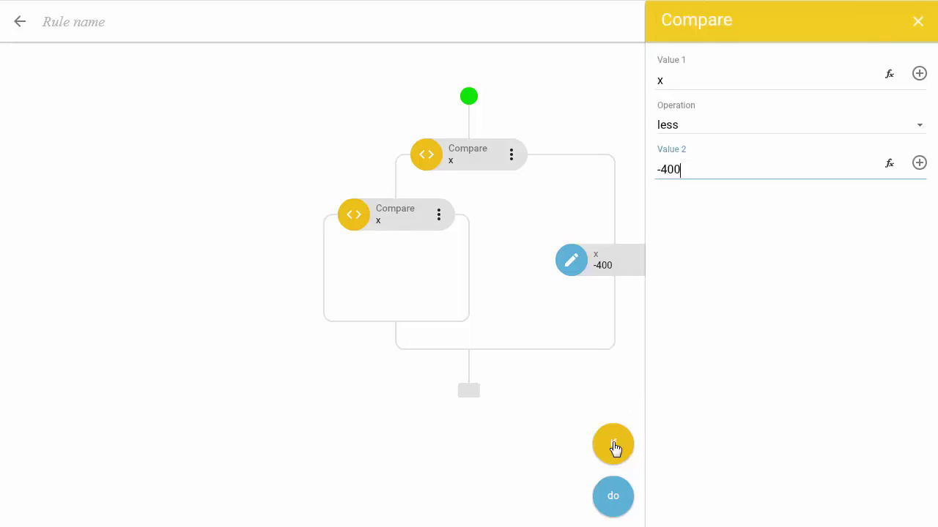
Add an Edit action on the nested Compare's Yes branch that sets the ship's own x to 400
drag(612, 496, 464, 284)
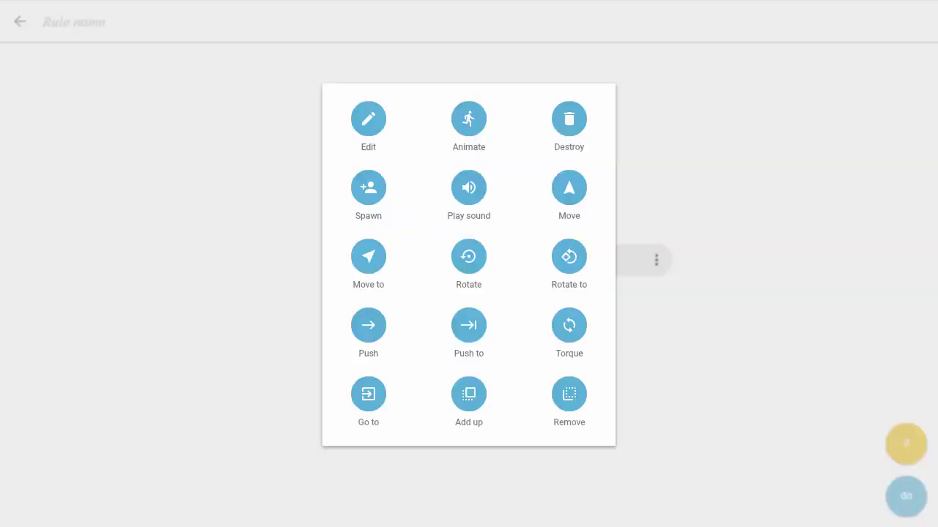
click(369, 121)
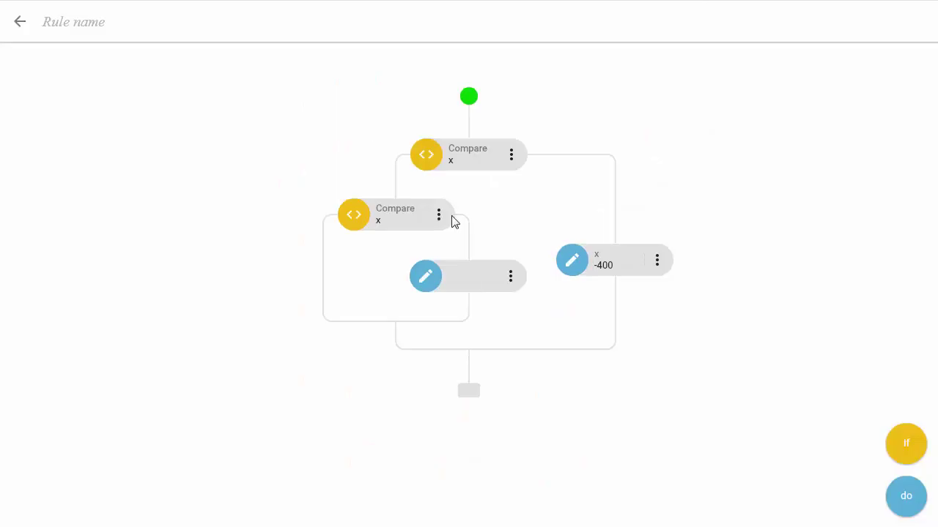
click(466, 275)
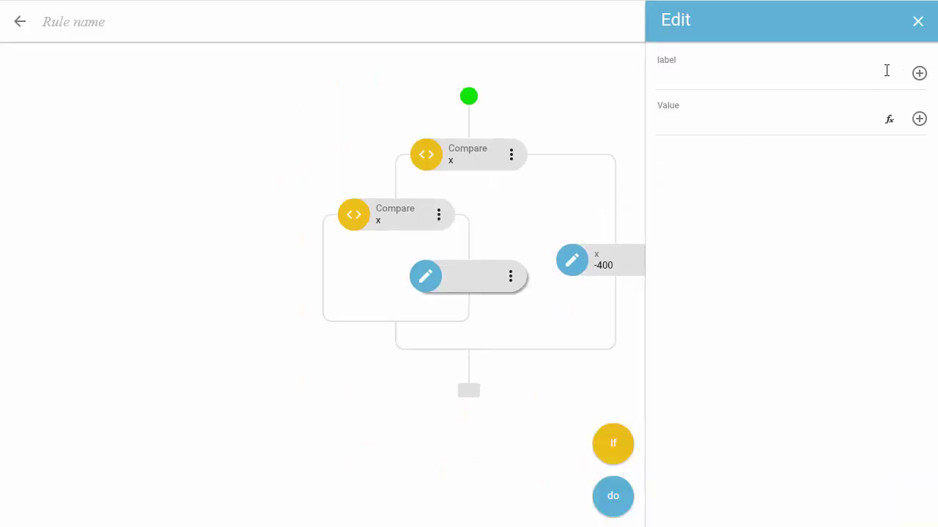
click(917, 74)
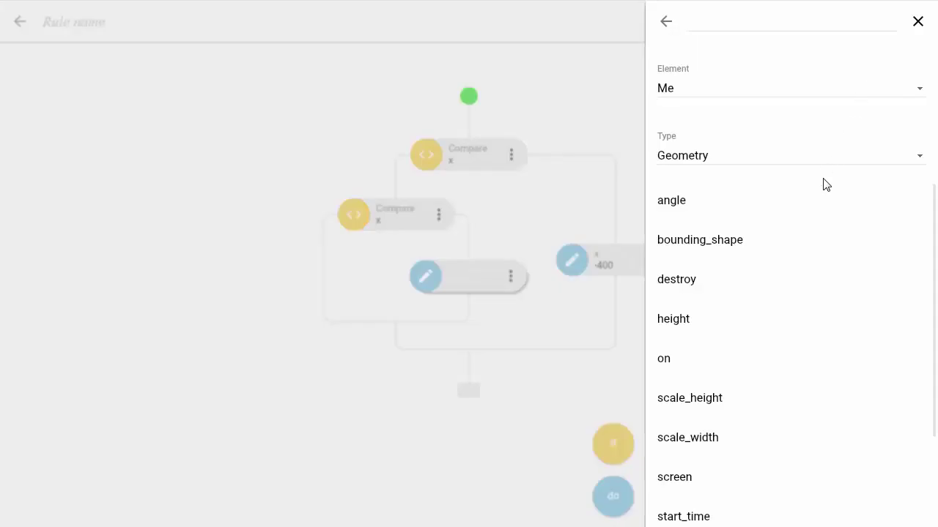
scroll(818, 188, down, 3)
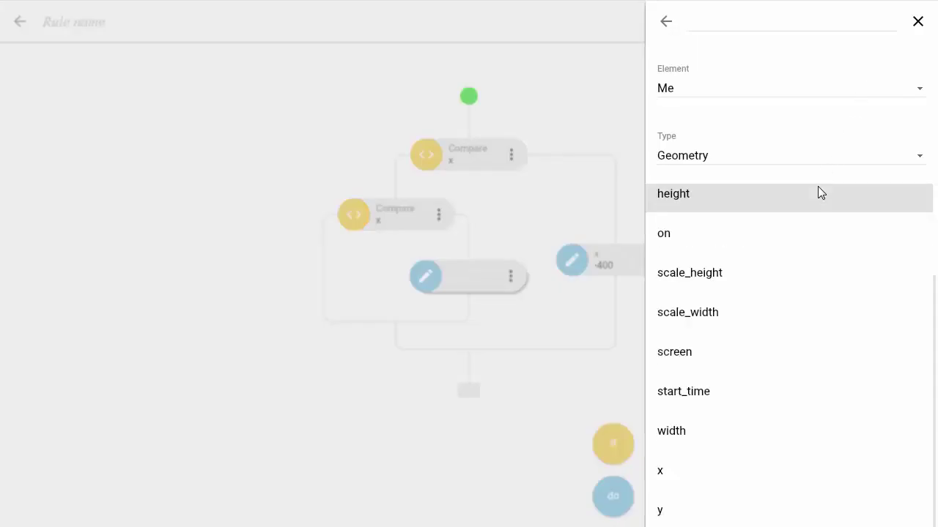
click(730, 459)
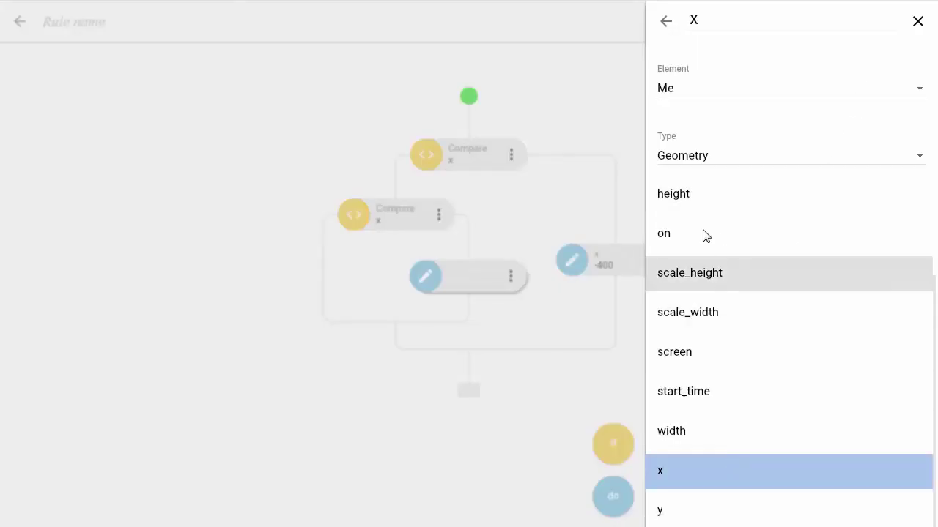
click(665, 23)
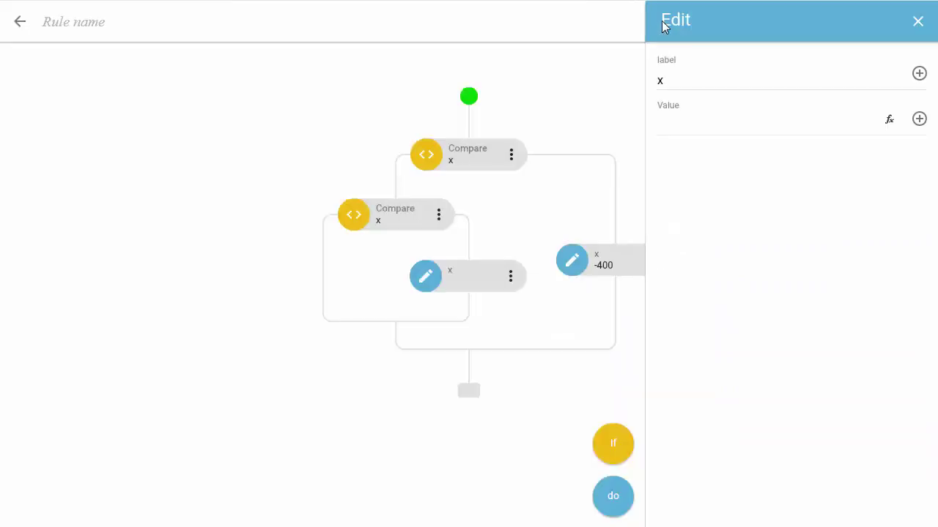
click(690, 123)
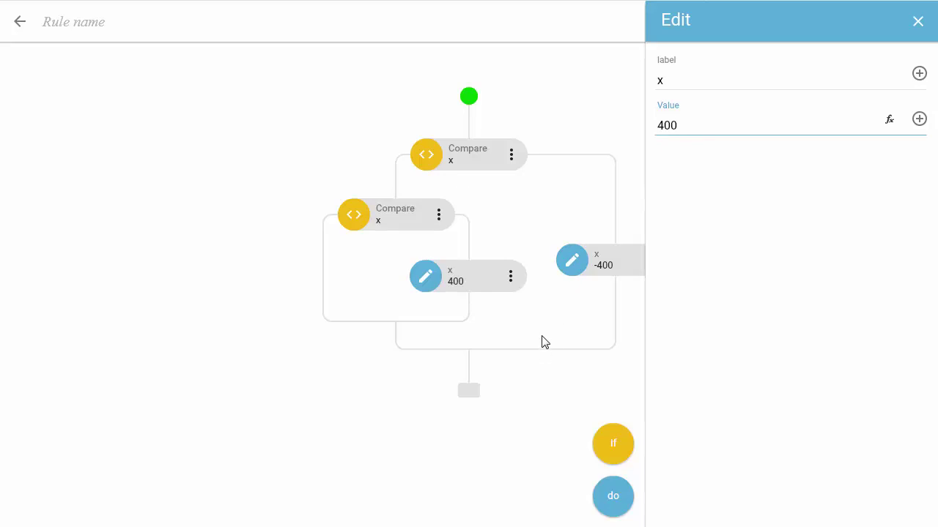
click(551, 282)
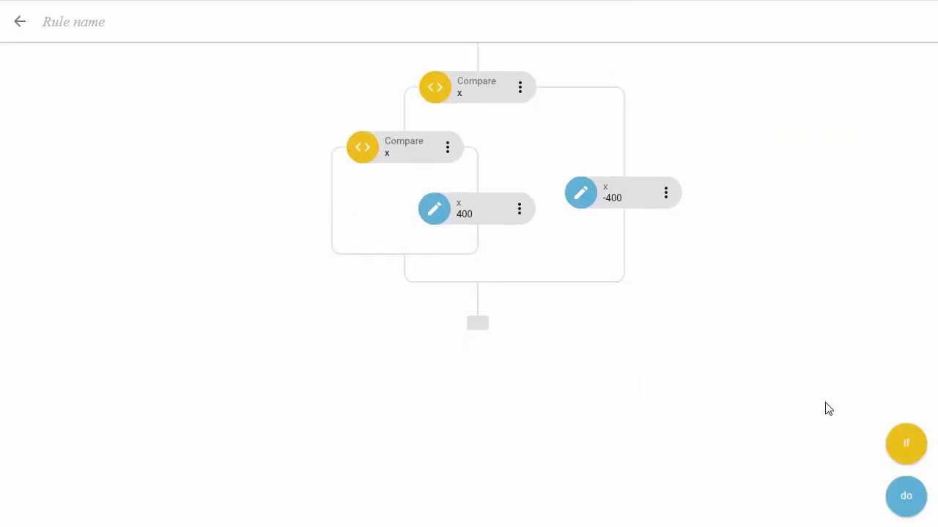
Add a Compare condition below the x block that tests whether the ship's own y is greater than 240
drag(896, 450, 484, 321)
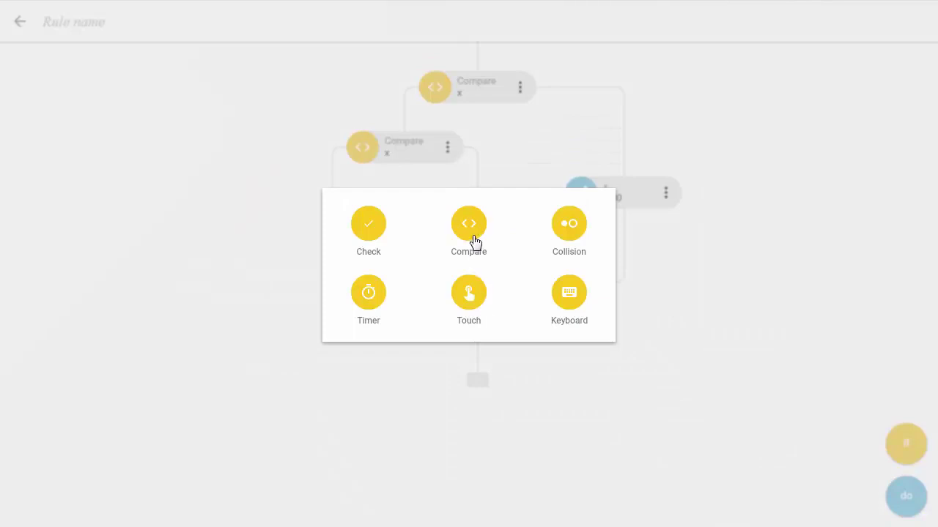
click(474, 241)
click(466, 331)
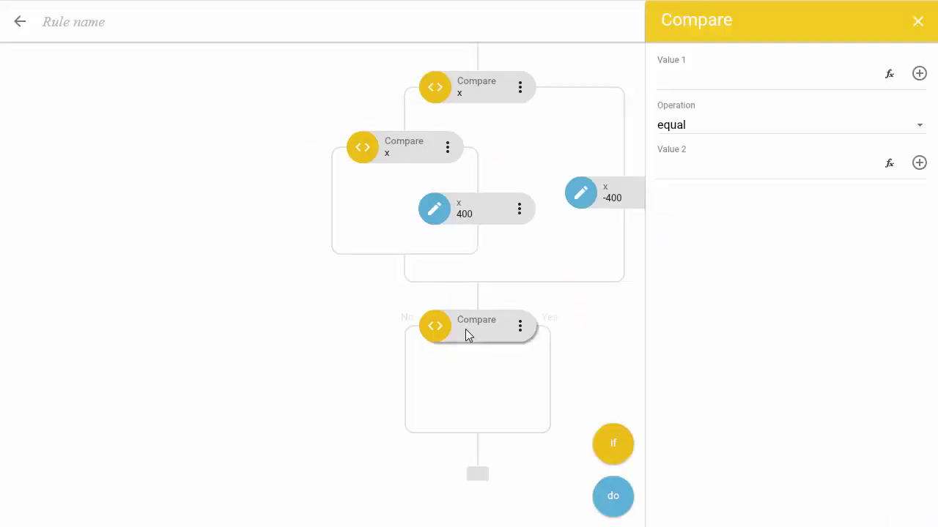
click(921, 77)
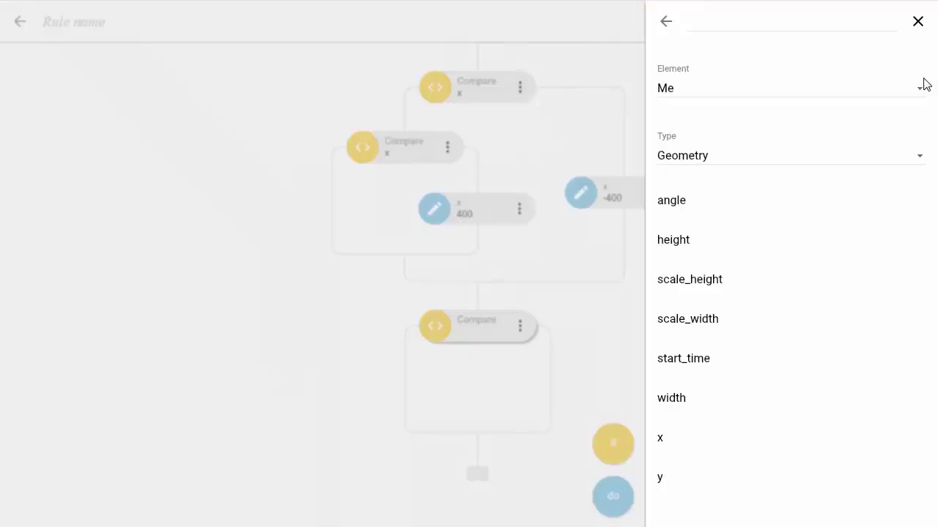
click(700, 488)
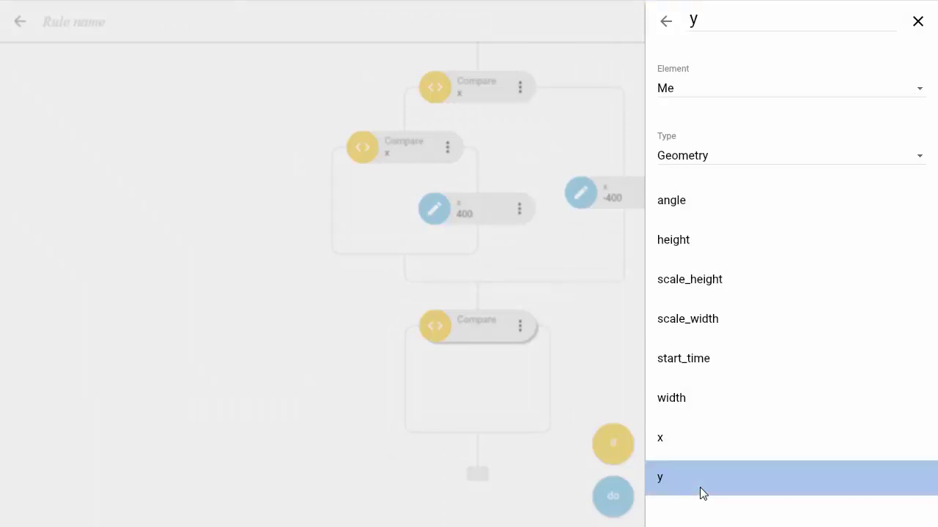
click(666, 21)
click(767, 136)
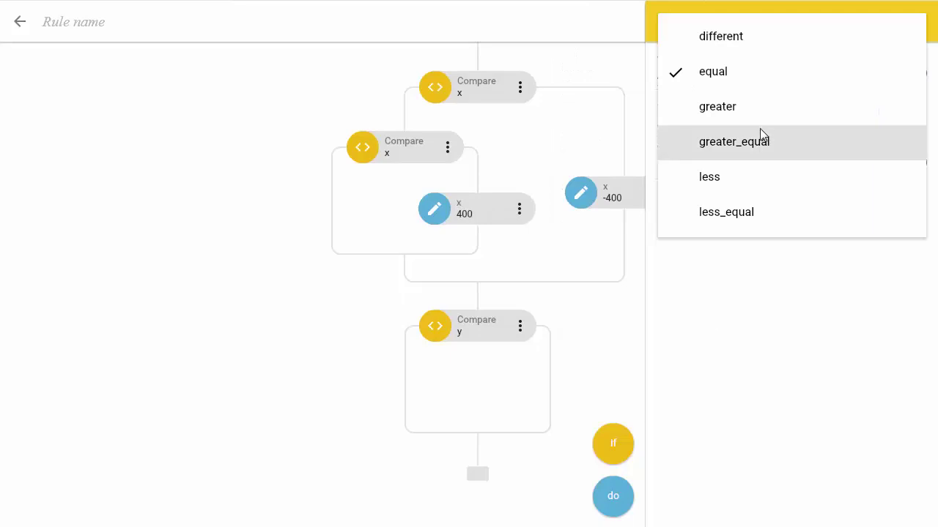
click(758, 123)
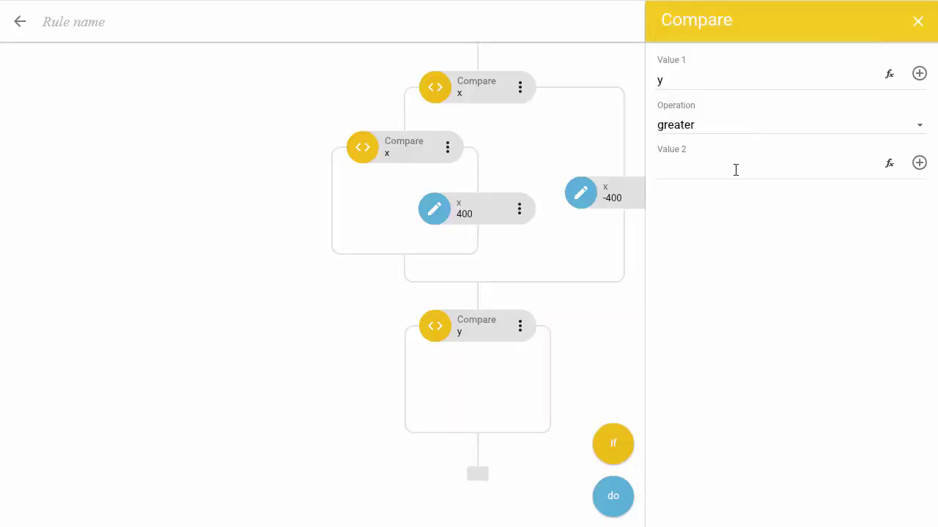
click(735, 170)
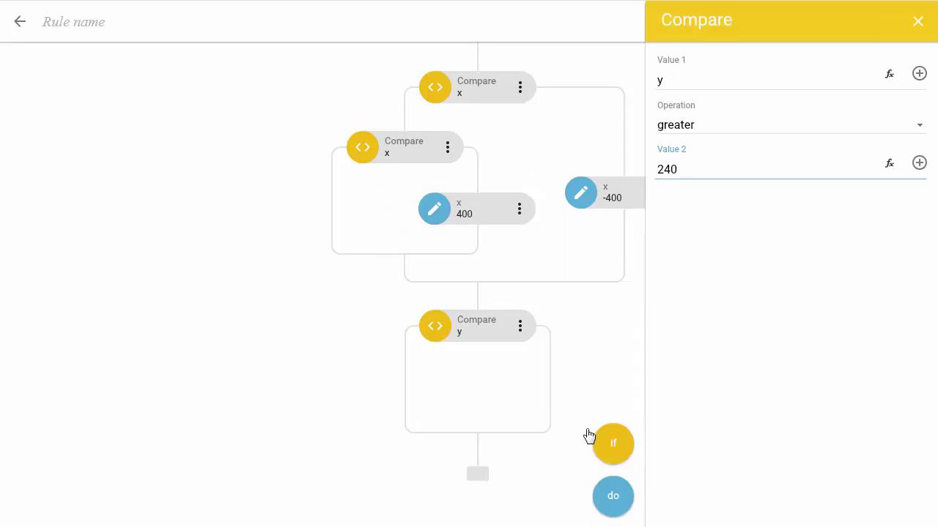
Add an Edit action on the y condition's Yes branch that sets the ship's own y to -240
click(560, 393)
click(550, 386)
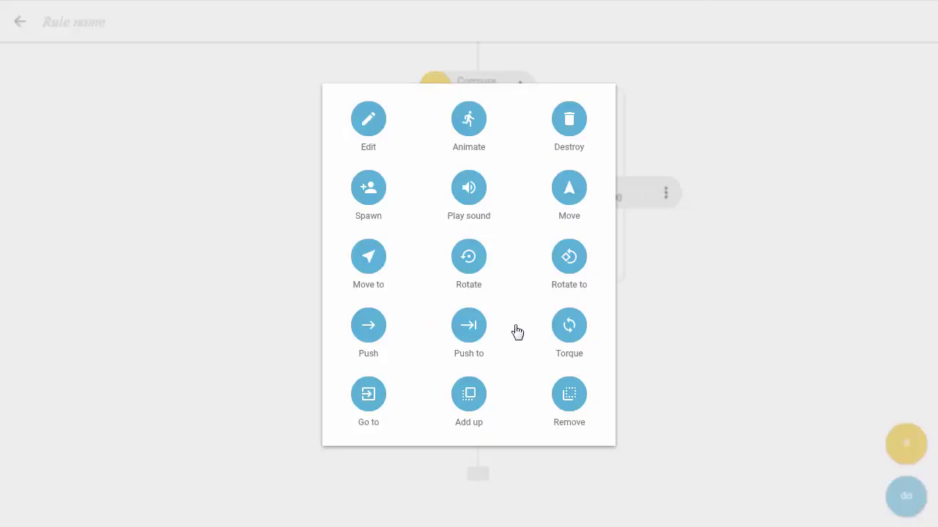
click(379, 119)
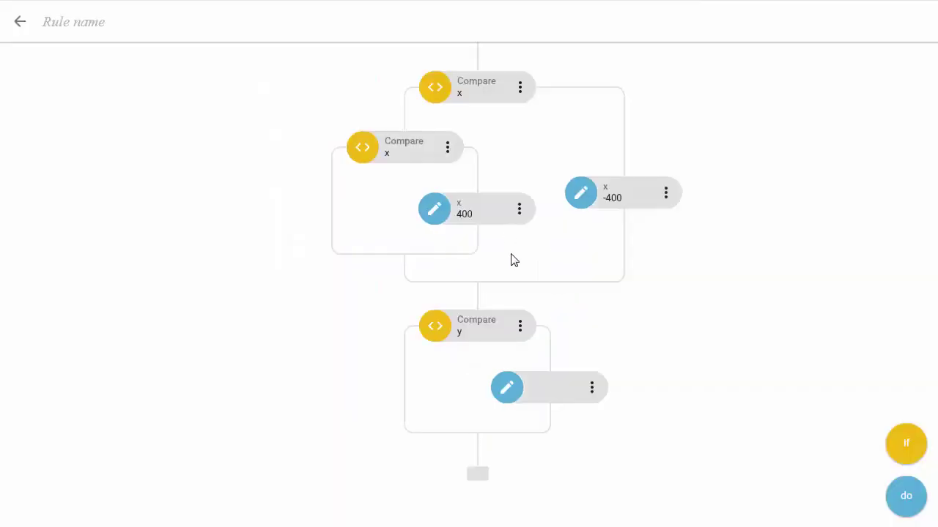
click(568, 400)
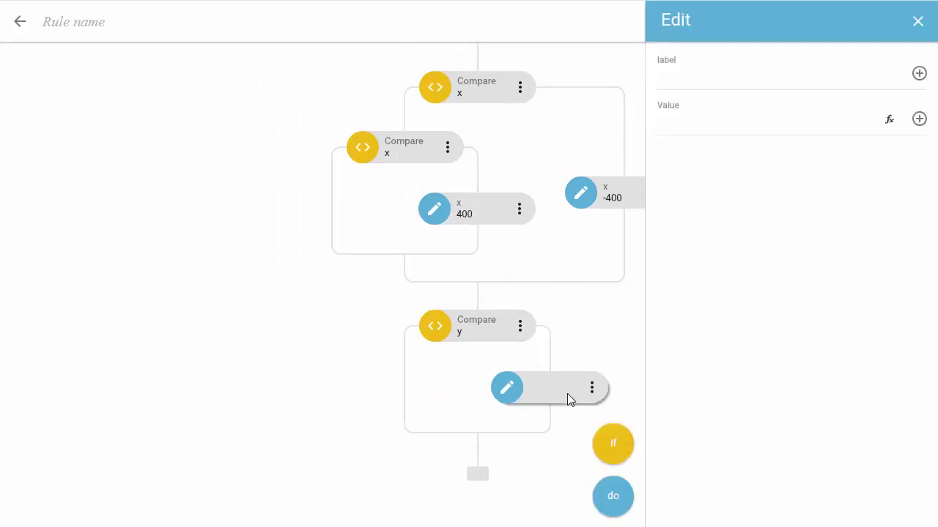
click(919, 74)
scroll(796, 329, down, 3)
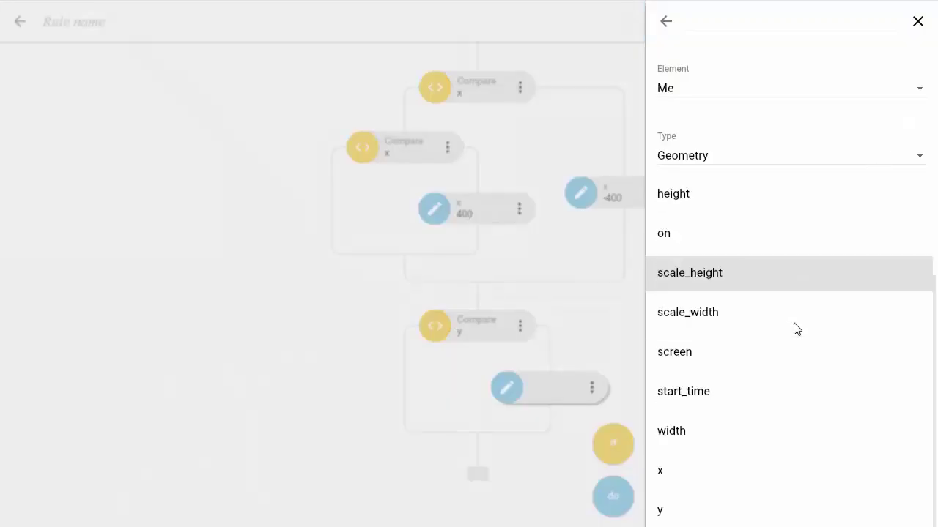
click(701, 512)
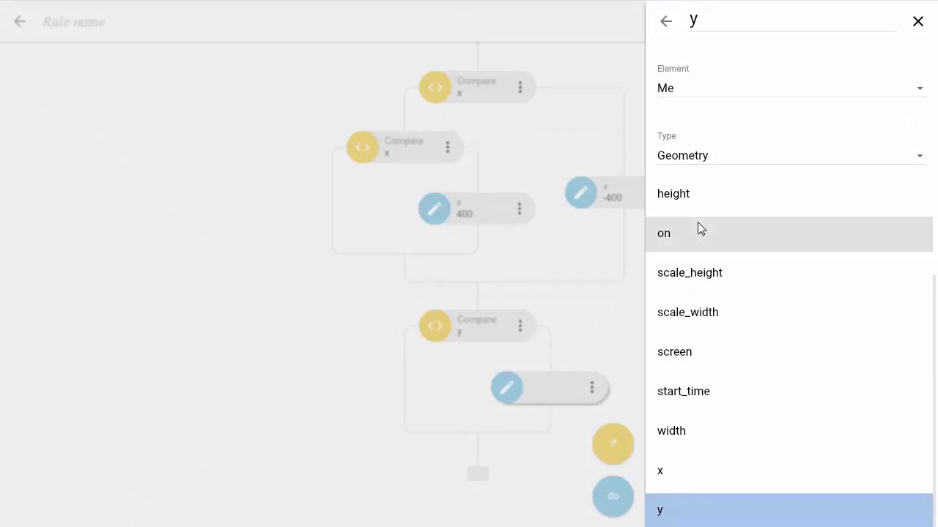
click(667, 22)
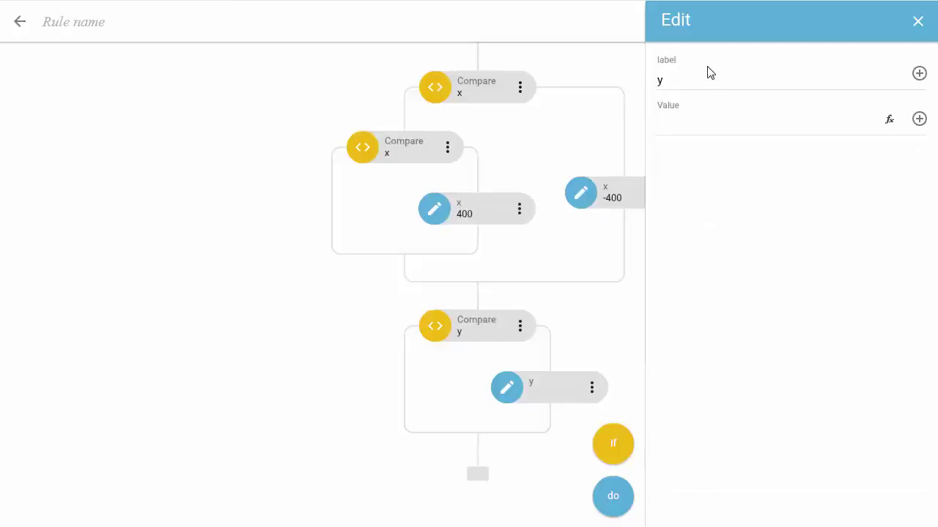
click(716, 122)
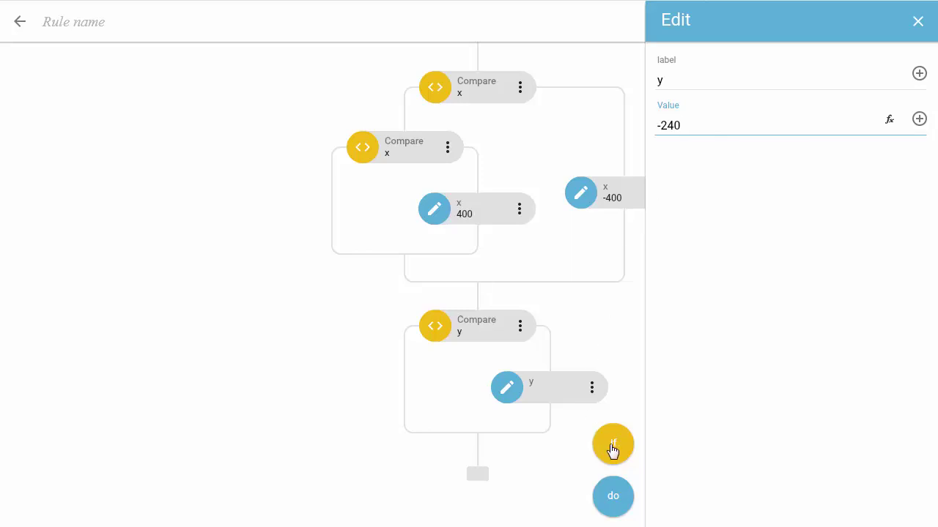
Add a nested Compare condition on the y Compare's No branch, testing whether the ship's own y is less than the vertical limit
drag(614, 444, 412, 388)
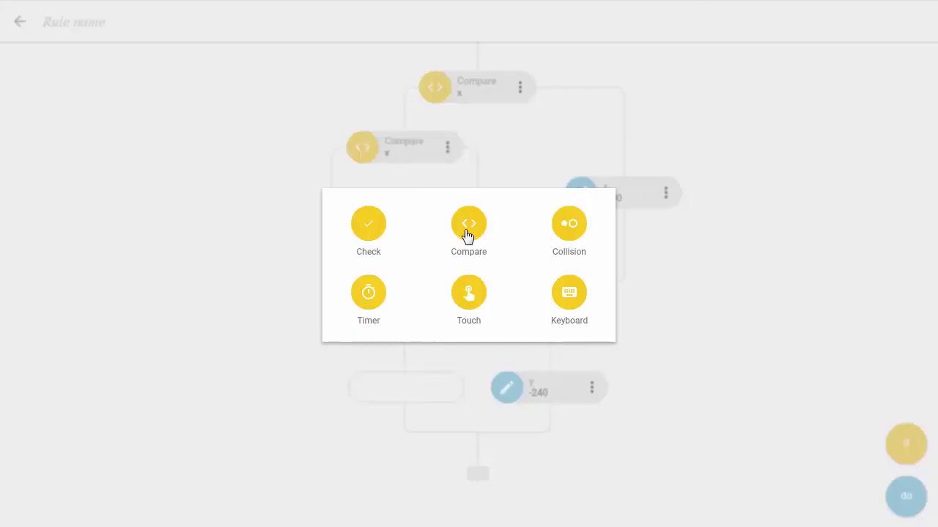
click(468, 235)
click(400, 387)
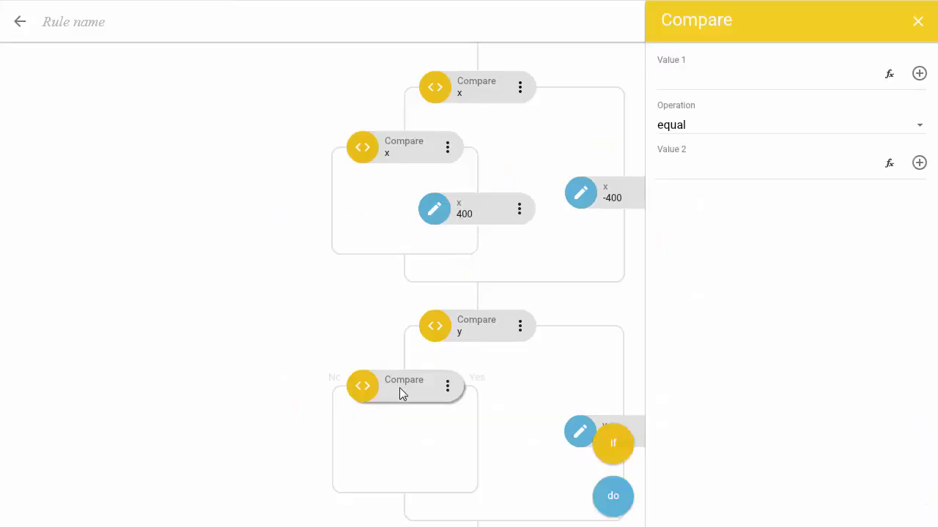
click(920, 73)
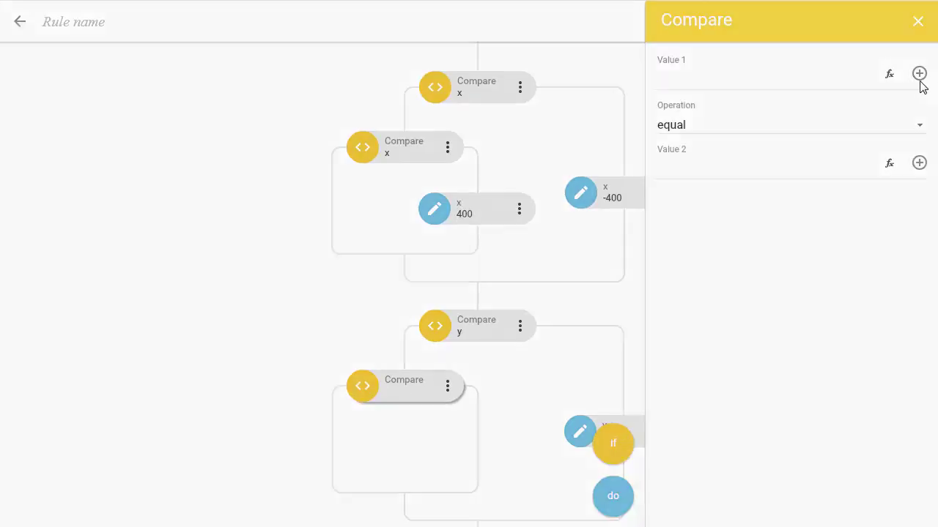
click(714, 485)
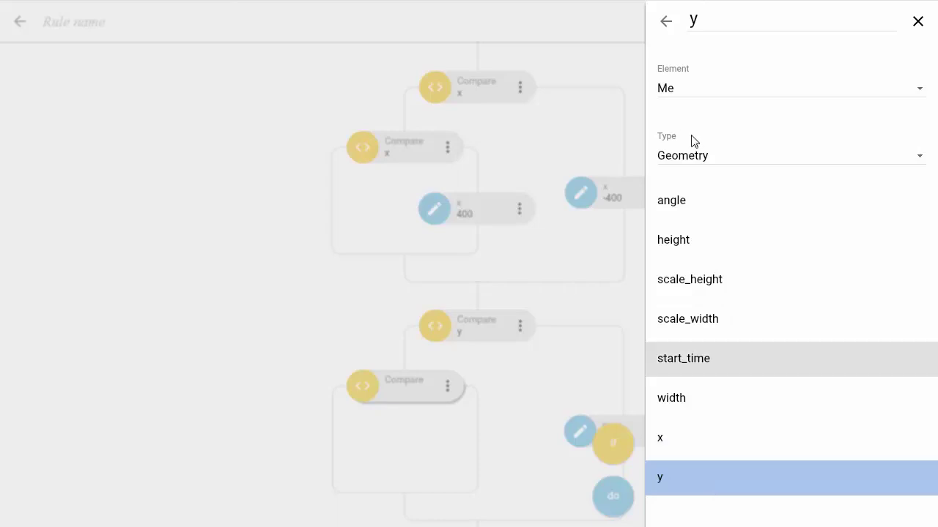
click(666, 22)
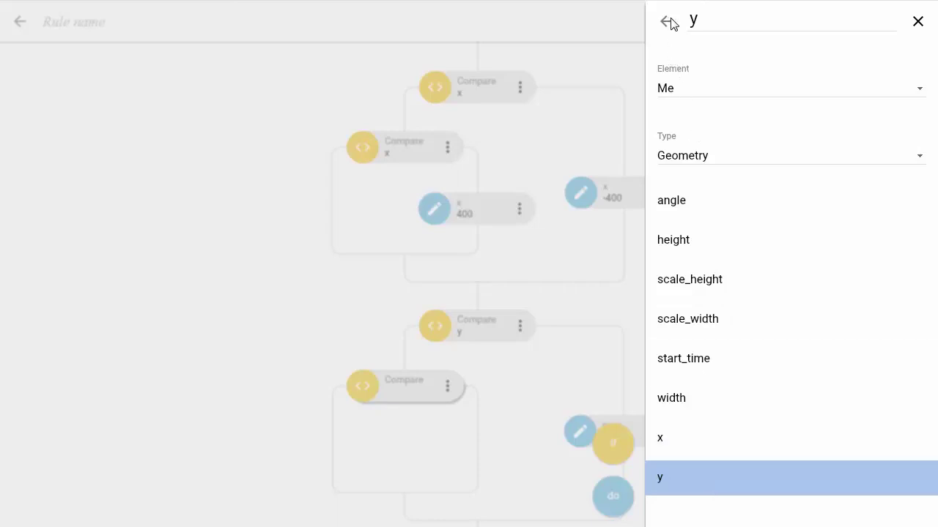
click(706, 138)
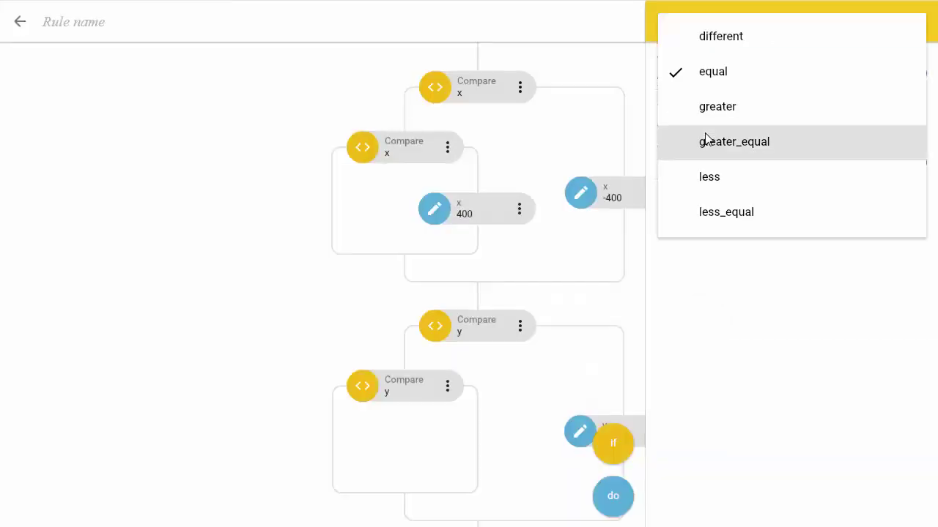
click(715, 176)
click(715, 171)
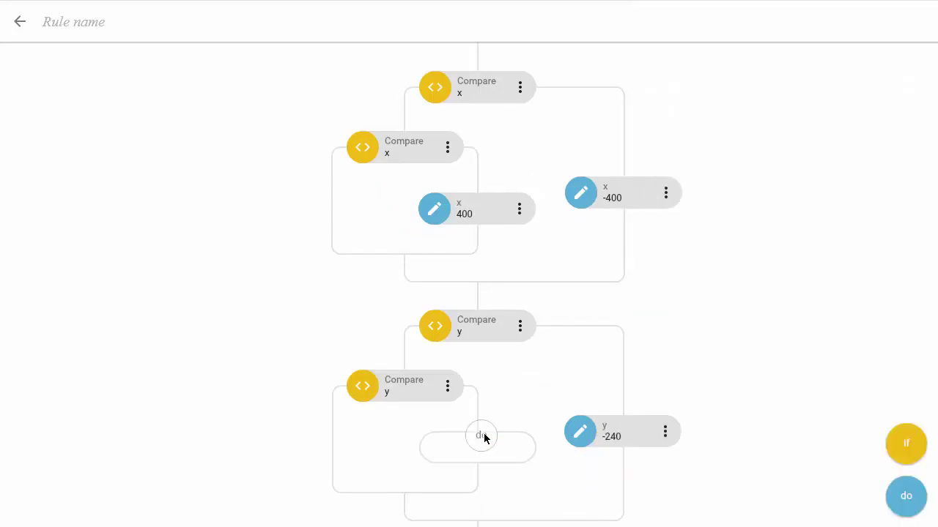
Add an Edit action on the nested y Compare's Yes branch that sets the ship's own y to 240
click(480, 439)
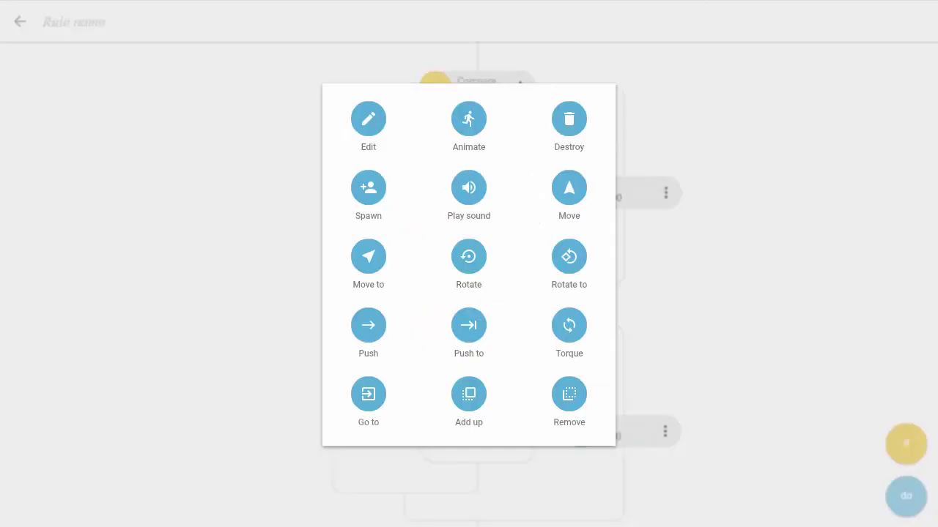
click(370, 128)
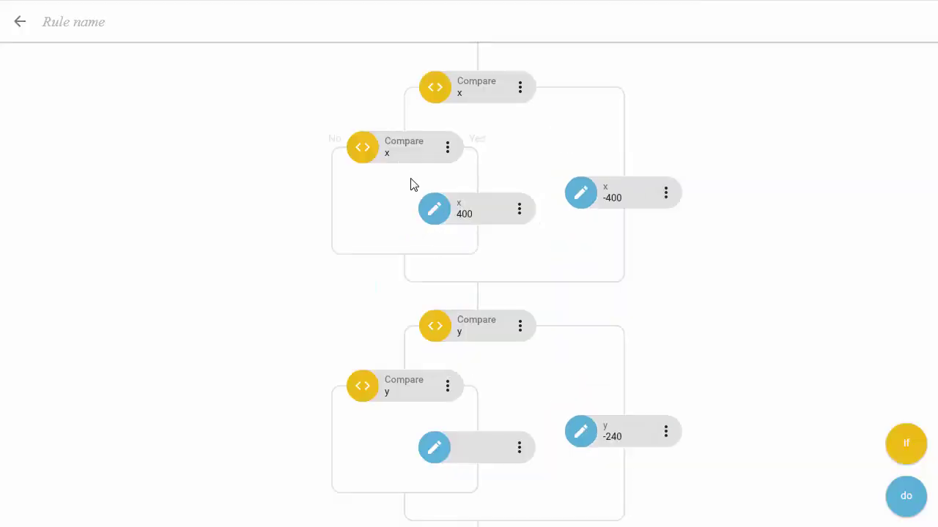
click(458, 448)
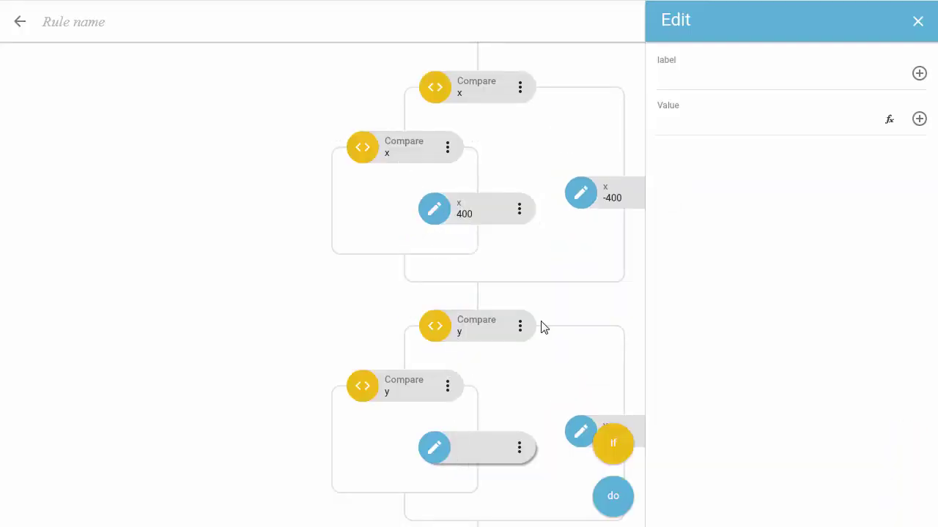
click(919, 74)
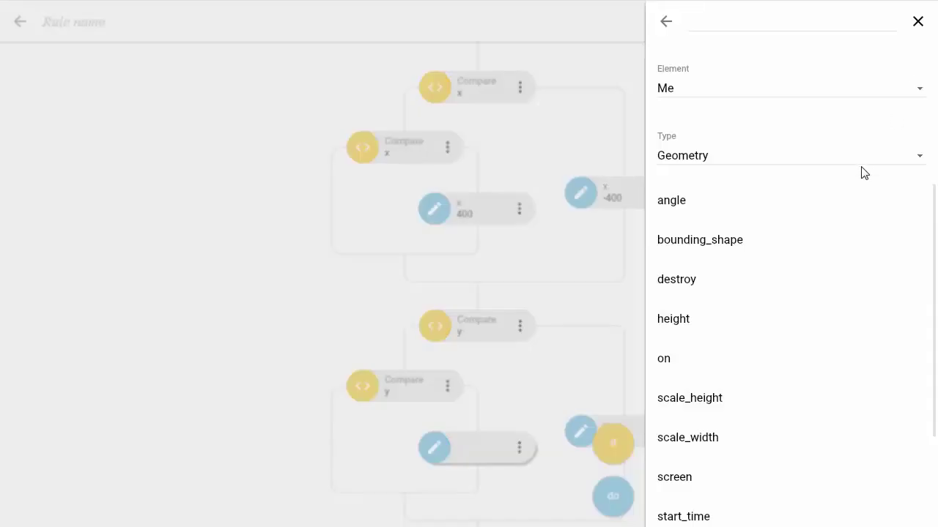
scroll(828, 239, down, 3)
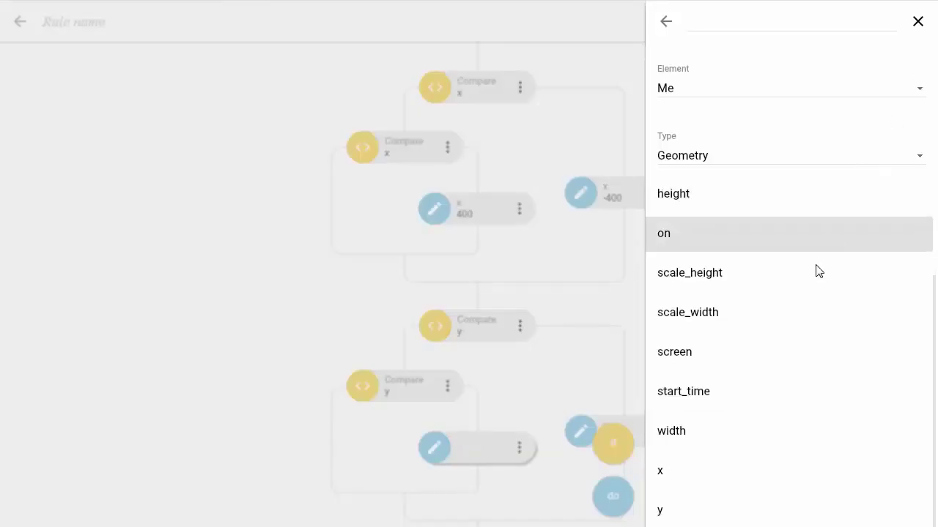
click(729, 504)
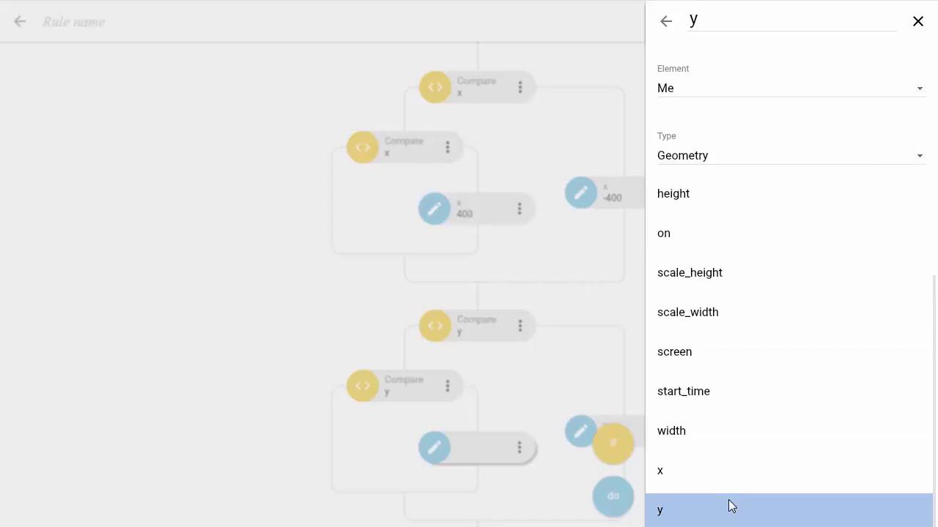
click(669, 28)
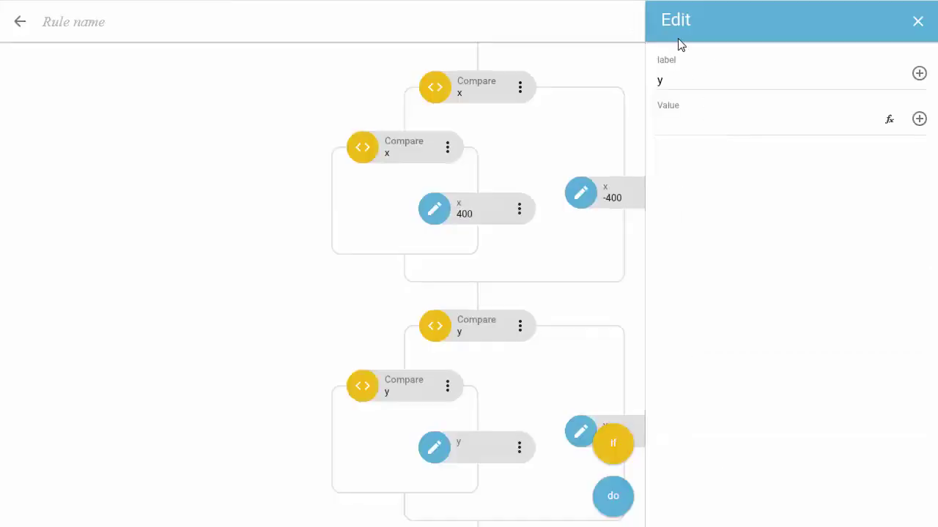
click(698, 134)
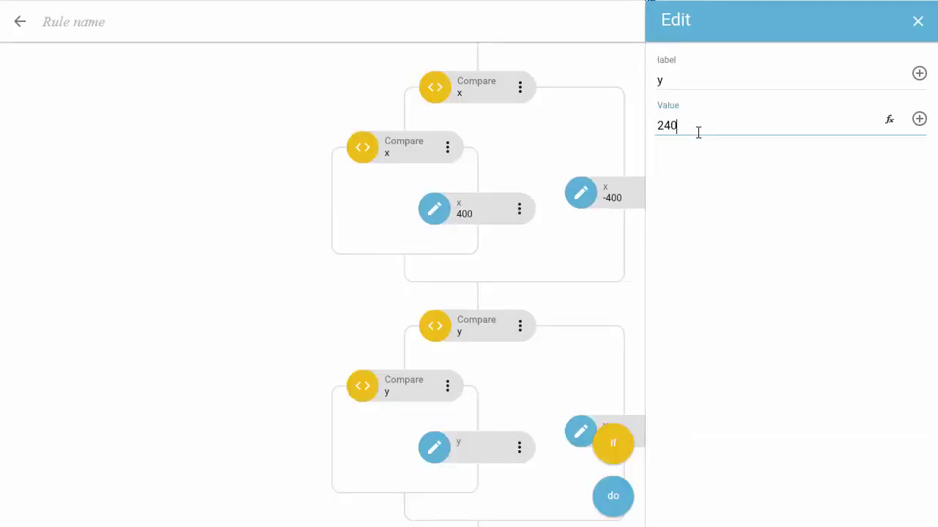
click(915, 23)
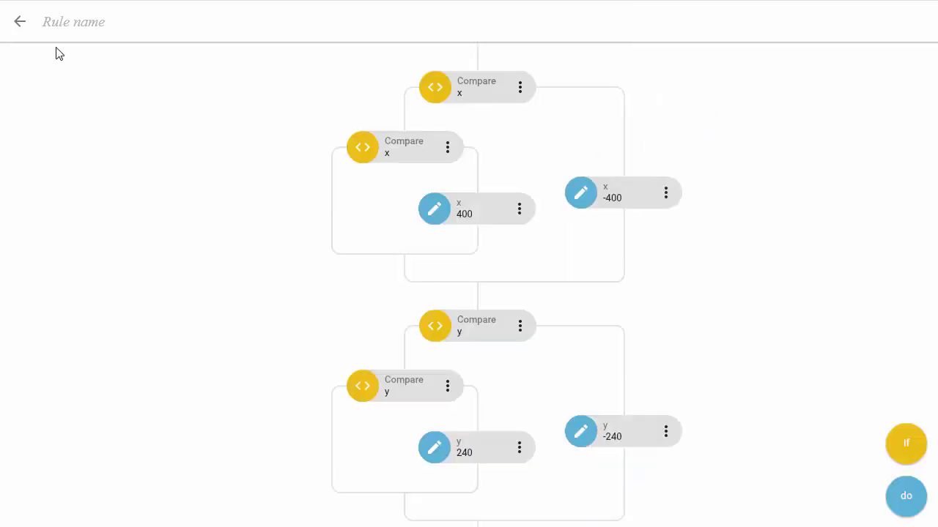
Return from the rule to scene1 and run the scene to test the ship's edge wrapping
click(20, 23)
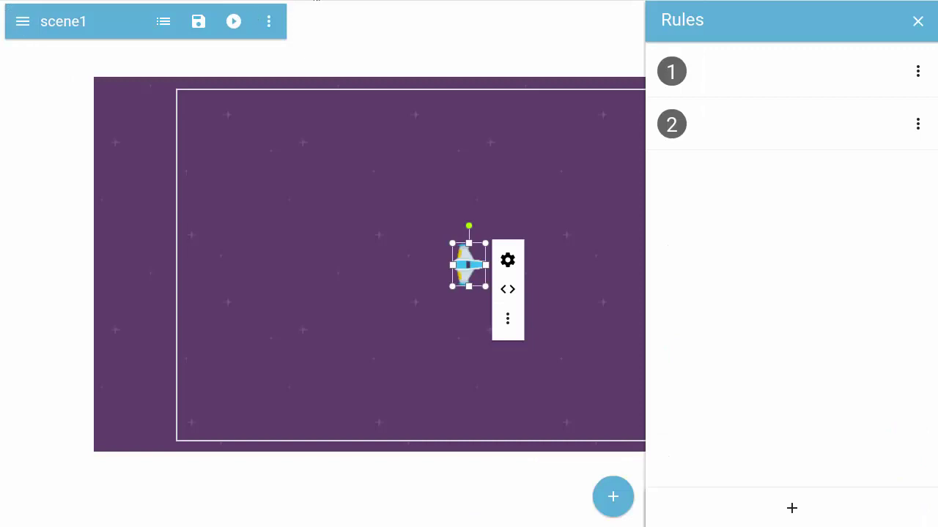
click(917, 22)
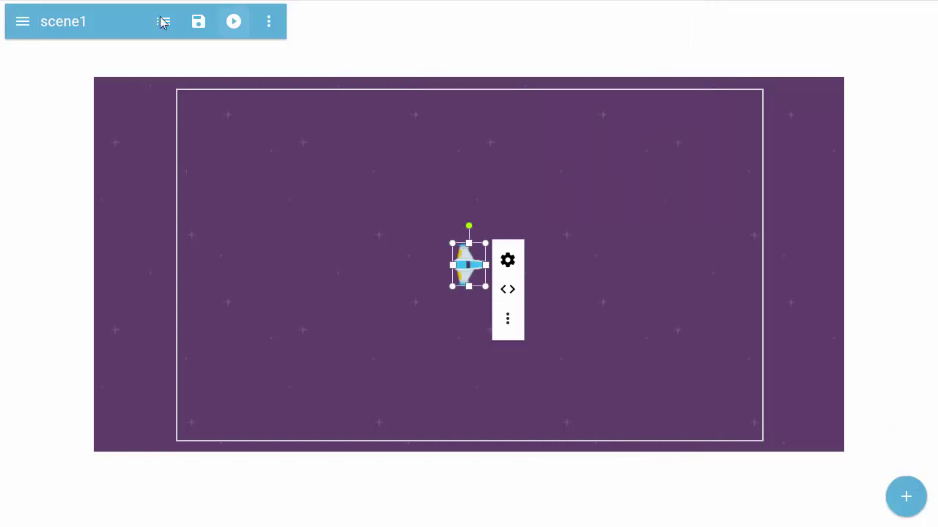
click(235, 22)
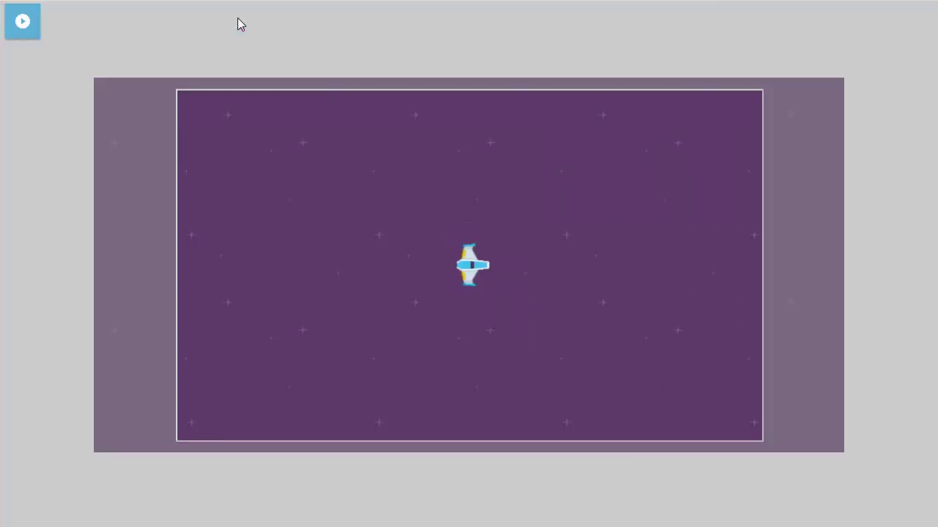